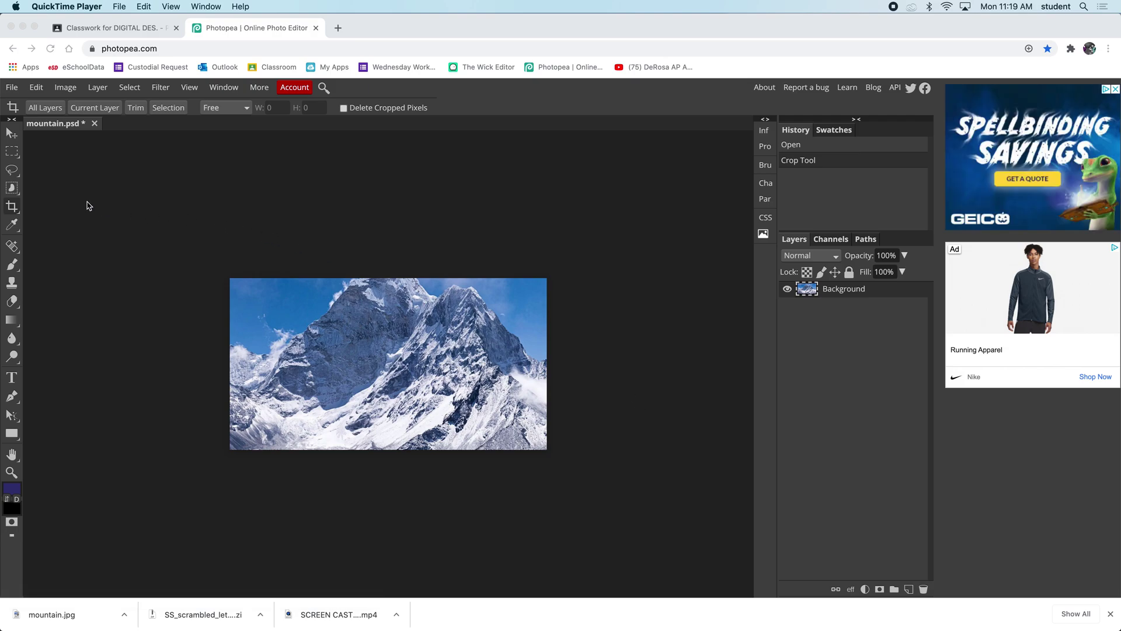
# - Lasso-select the mountain in the zoomed photo and define it as a new custom brush
pyautogui.click(11, 179)
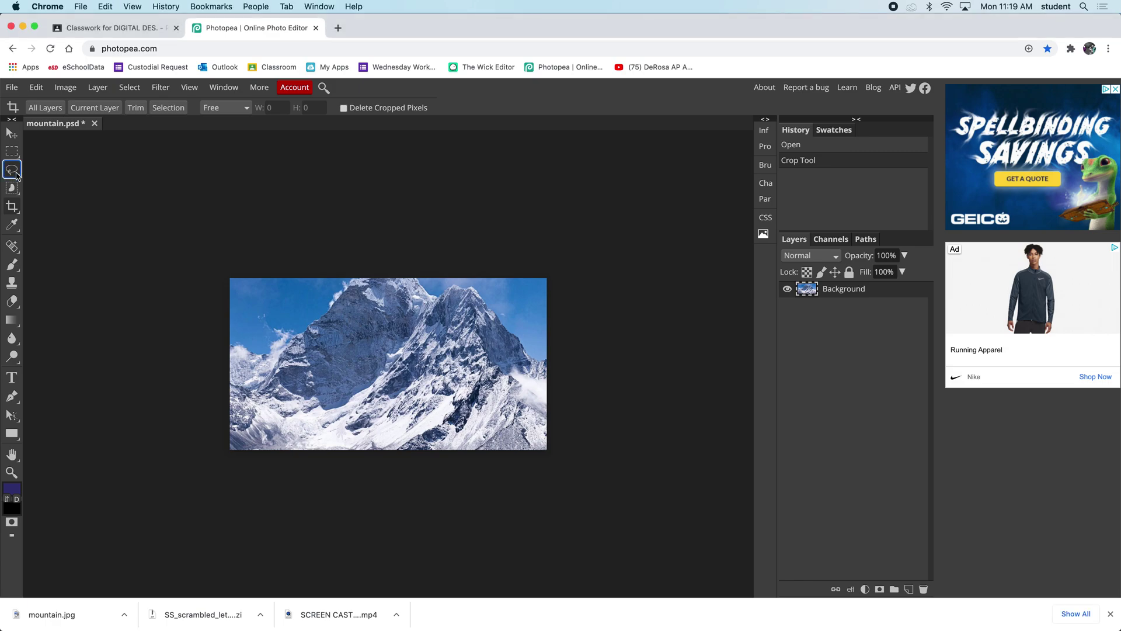
pyautogui.click(12, 170)
pyautogui.press('super+equal')
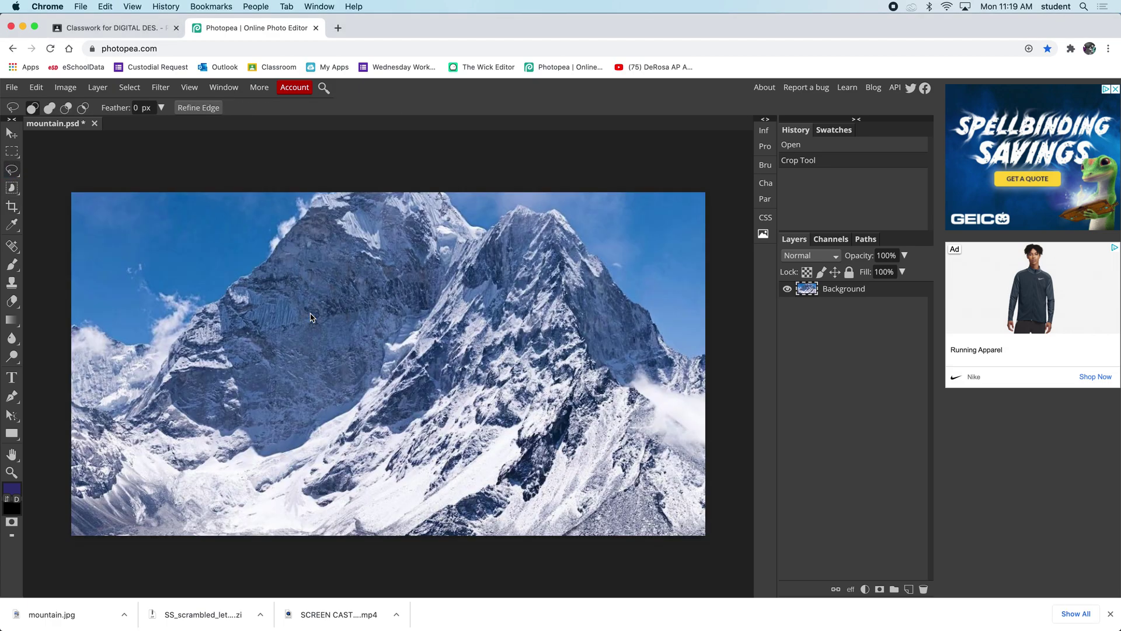
pyautogui.press('super+equal')
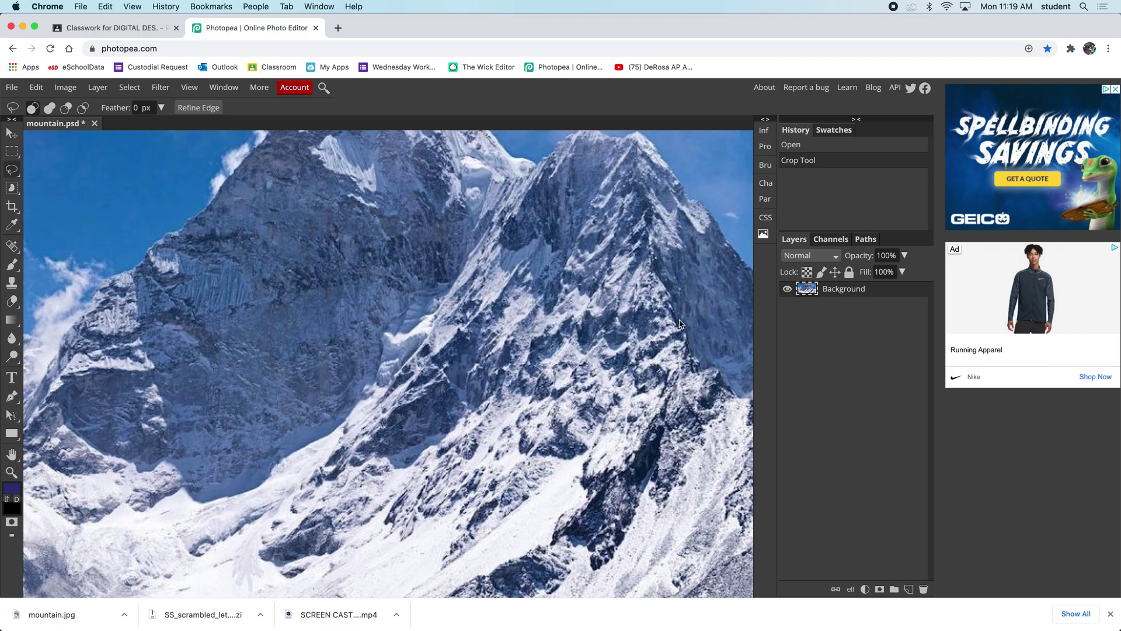
pyautogui.moveTo(636, 277); pyautogui.dragTo(592, 303)
pyautogui.moveTo(544, 325)
pyautogui.mouseDown()
pyautogui.moveTo(519, 438)
pyautogui.moveTo(525, 457)
pyautogui.moveTo(586, 472)
pyautogui.moveTo(621, 473)
pyautogui.moveTo(664, 416)
pyautogui.moveTo(699, 419)
pyautogui.moveTo(710, 380)
pyautogui.moveTo(693, 361)
pyautogui.mouseUp()
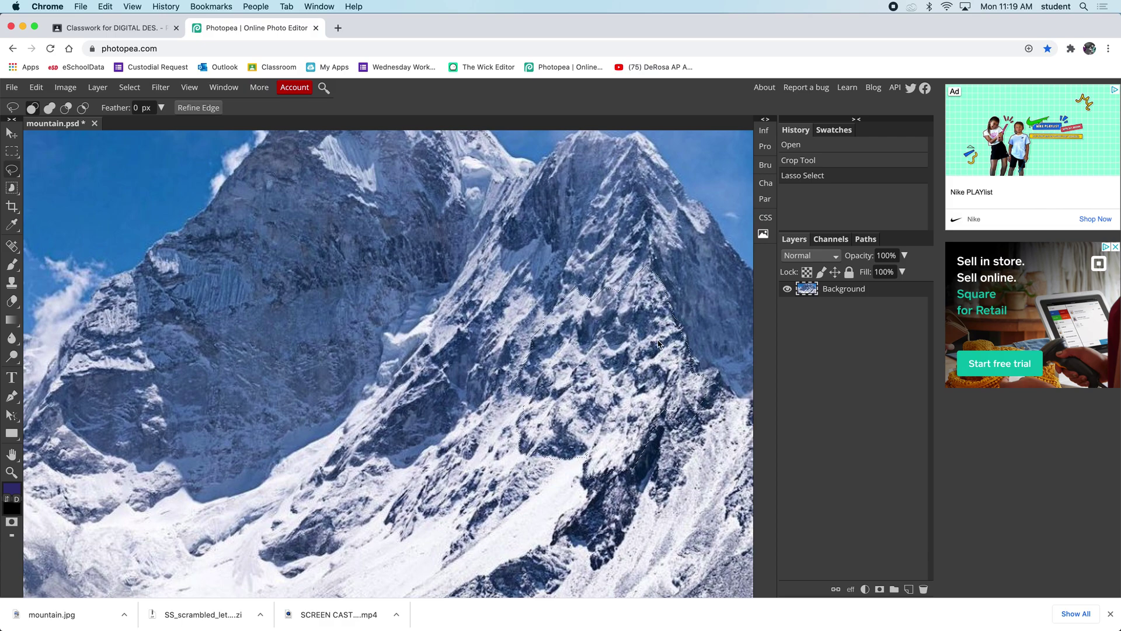
pyautogui.click(36, 88)
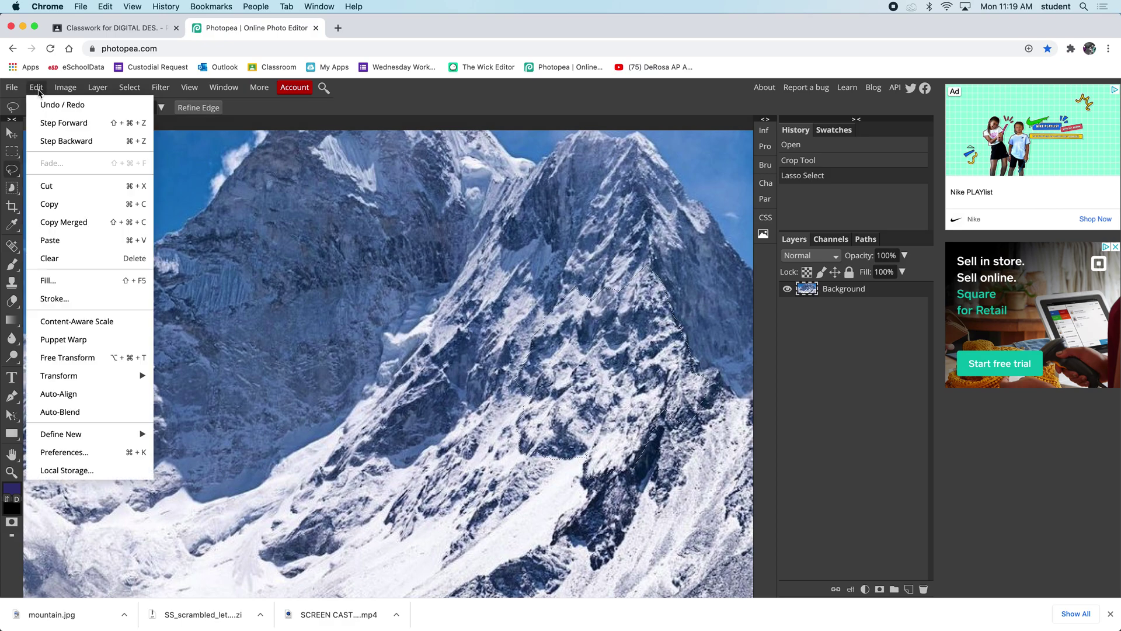
pyautogui.moveTo(60, 434)
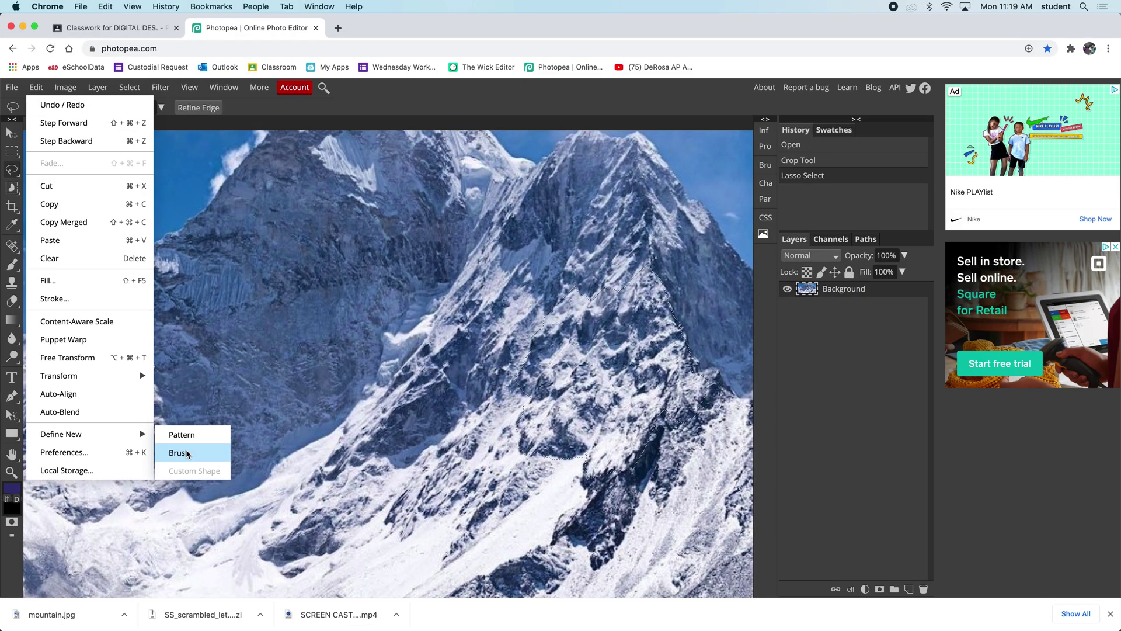
pyautogui.click(180, 451)
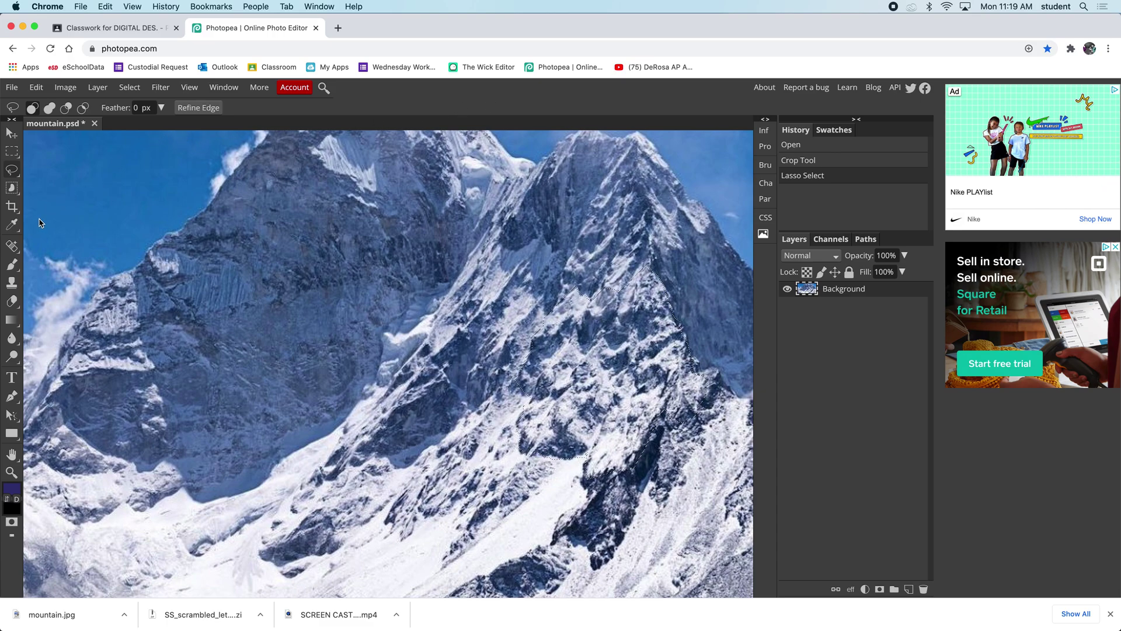
# - Switch to the Brush tool and bring up the new-document settings
pyautogui.click(11, 264)
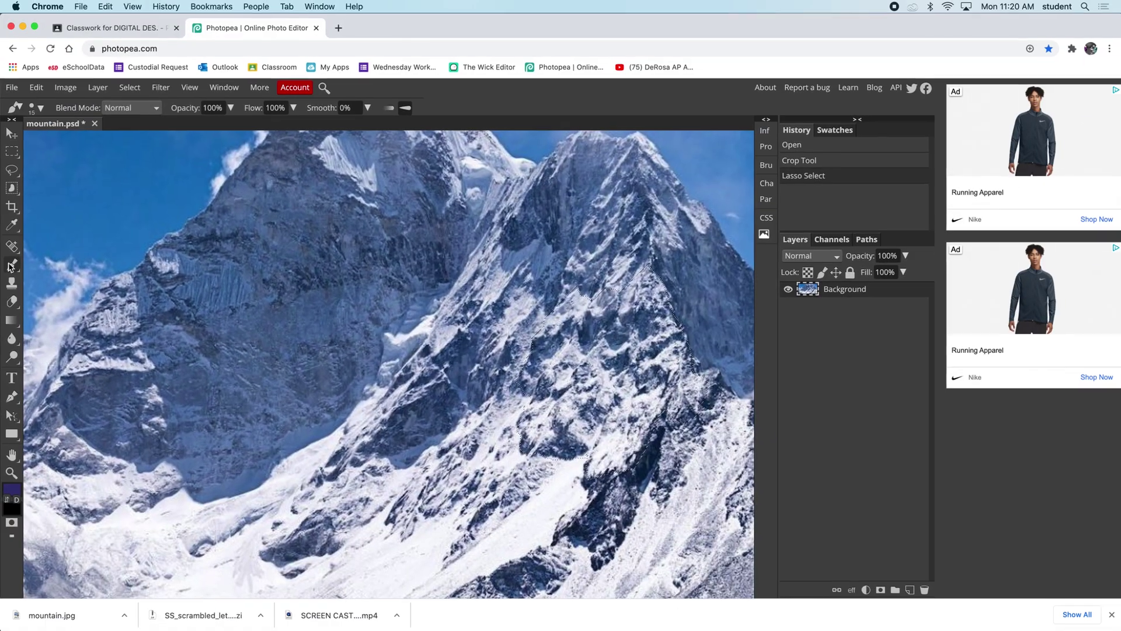
pyautogui.click(11, 88)
pyautogui.click(26, 106)
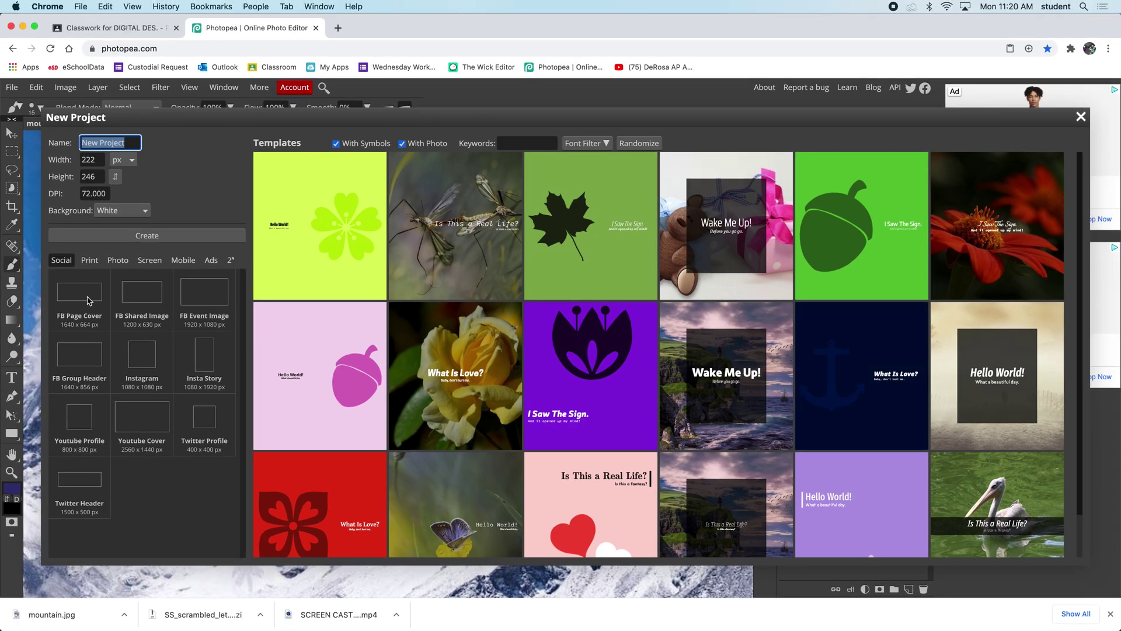
# - Create a blank document from the Print preset Letter (8.5 × 11 in, 300 DPI)
pyautogui.click(91, 261)
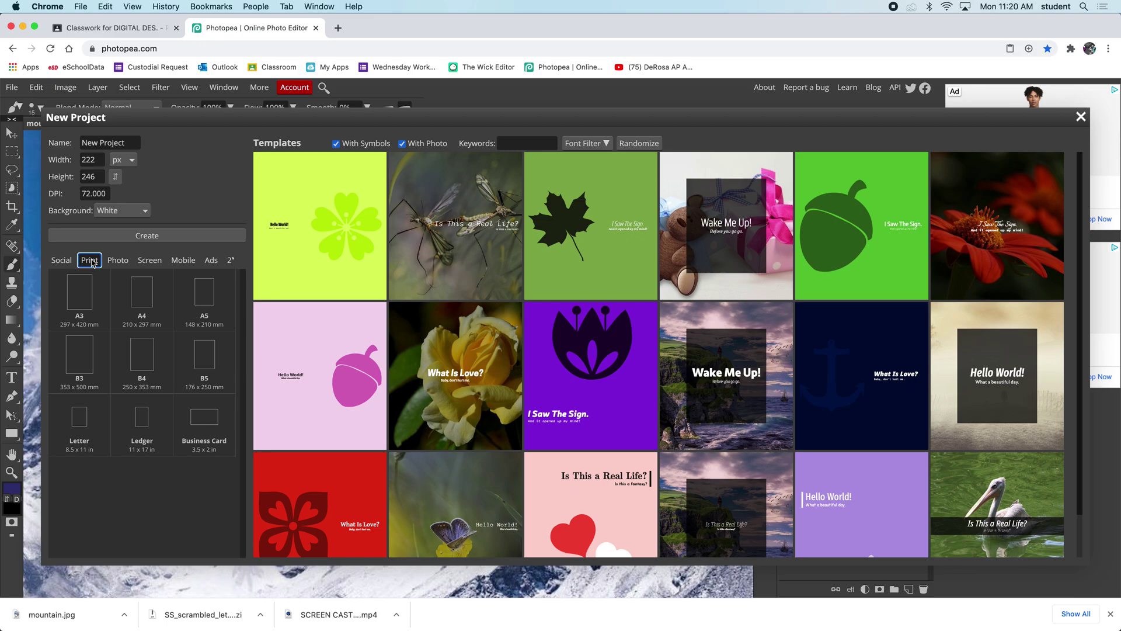
pyautogui.click(89, 429)
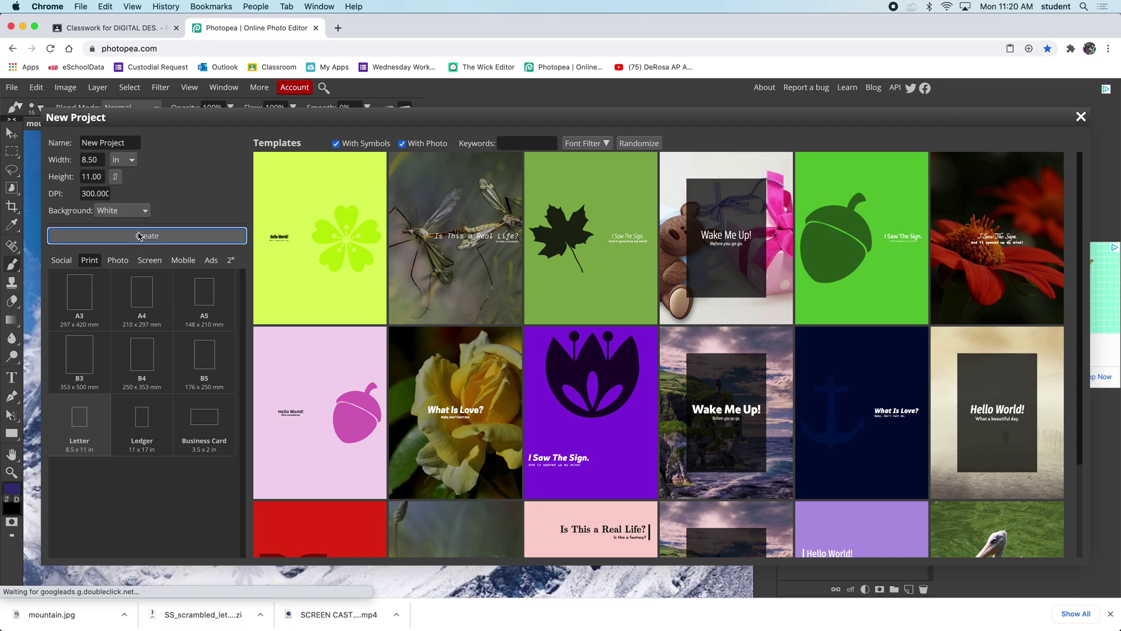
pyautogui.click(138, 236)
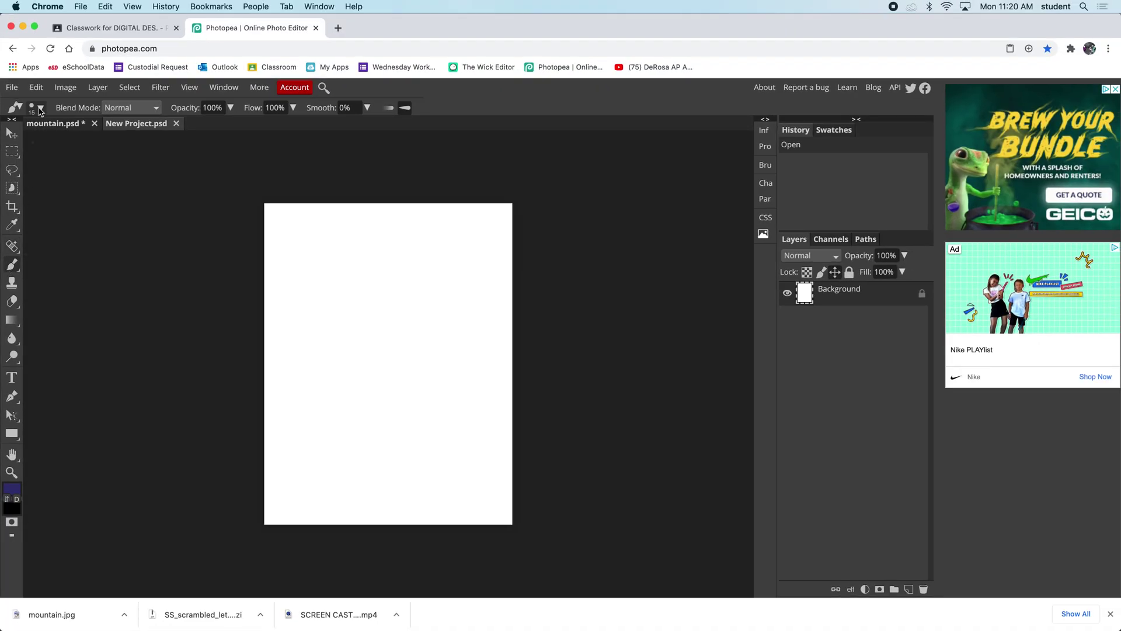
pyautogui.click(40, 108)
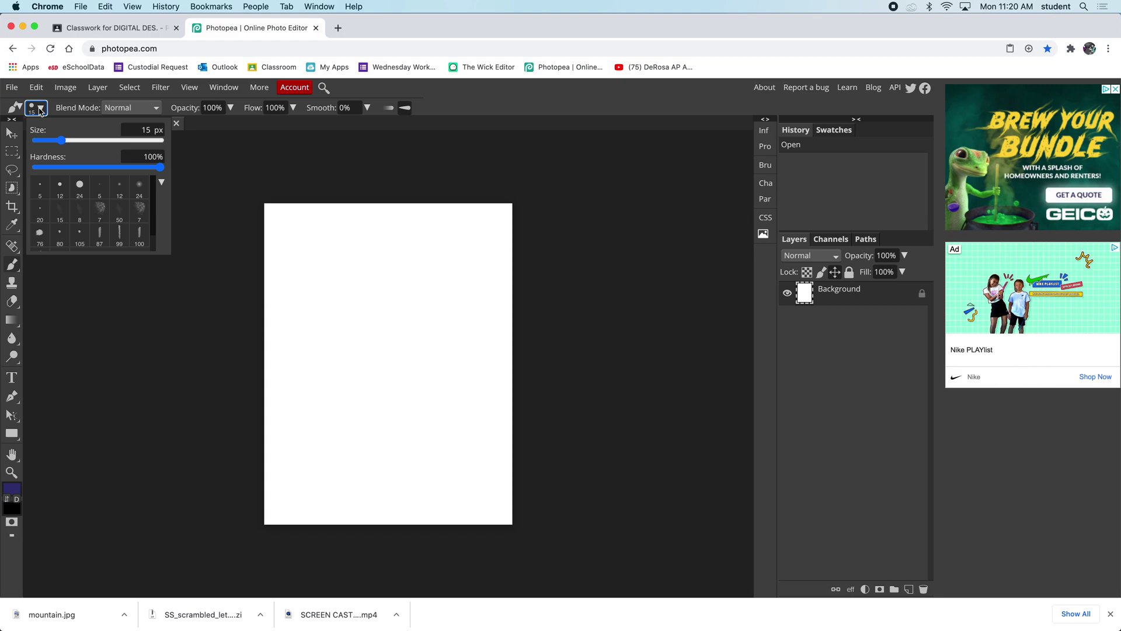
pyautogui.scroll(-1, 153, 254)
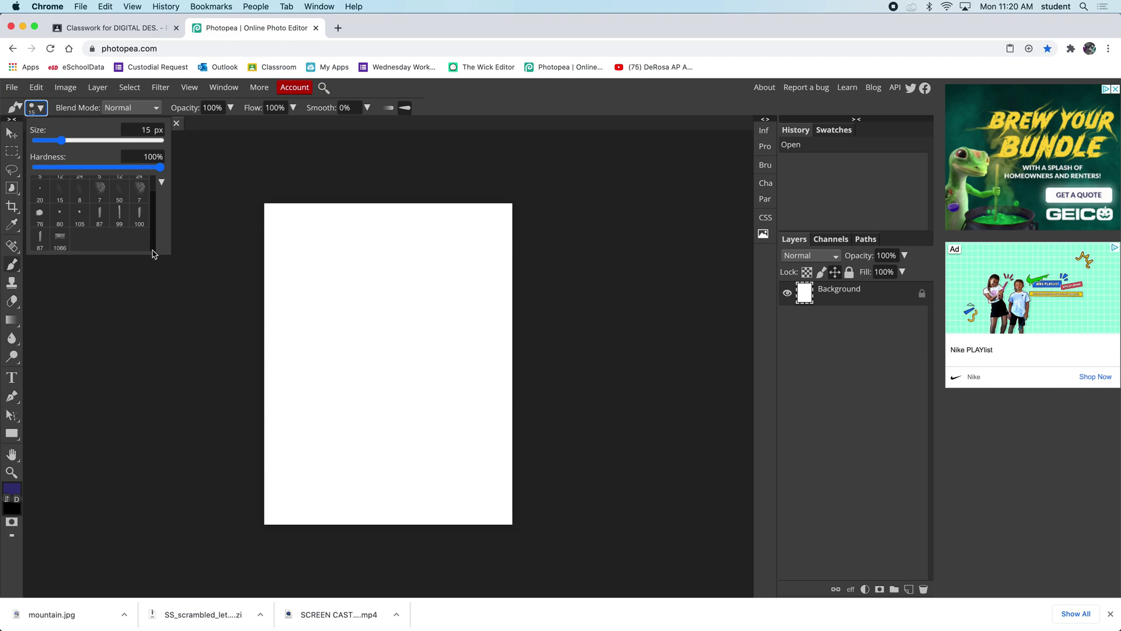
# - Paint two diagonal strokes at the top of the letter page with the 1086 px mountain brush
pyautogui.click(62, 246)
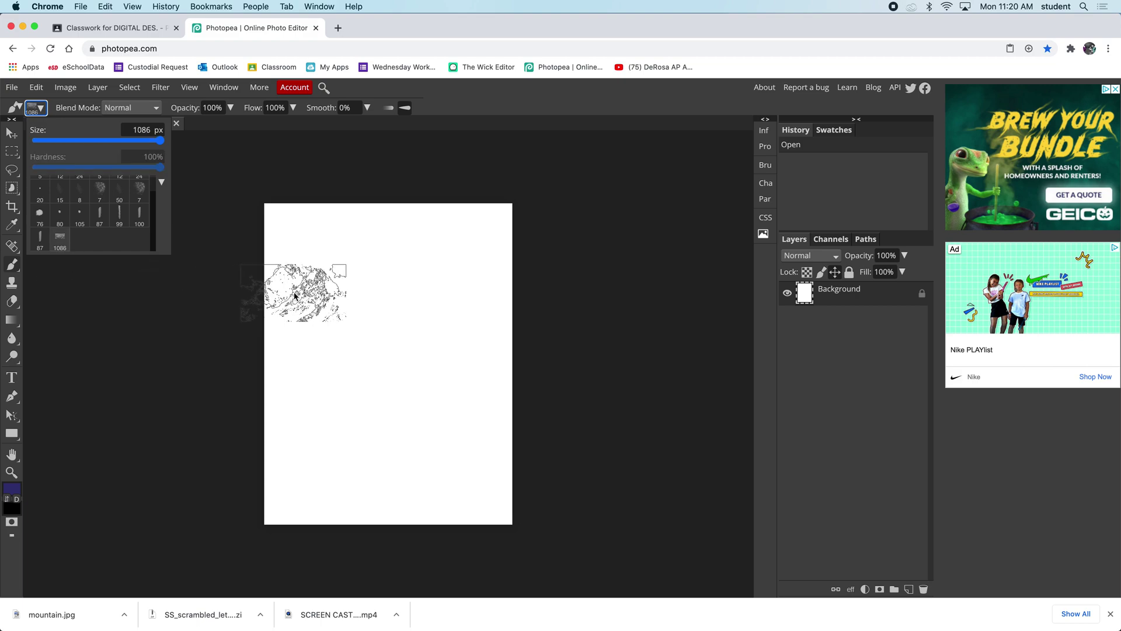
pyautogui.moveTo(316, 296); pyautogui.dragTo(358, 335)
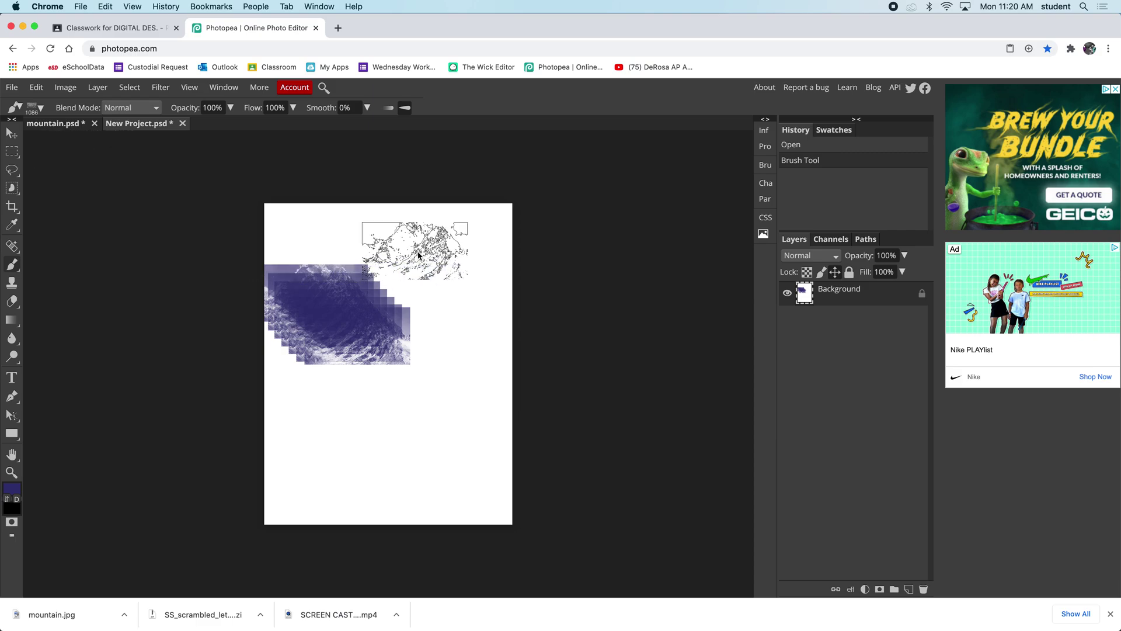
pyautogui.moveTo(403, 249); pyautogui.dragTo(442, 302)
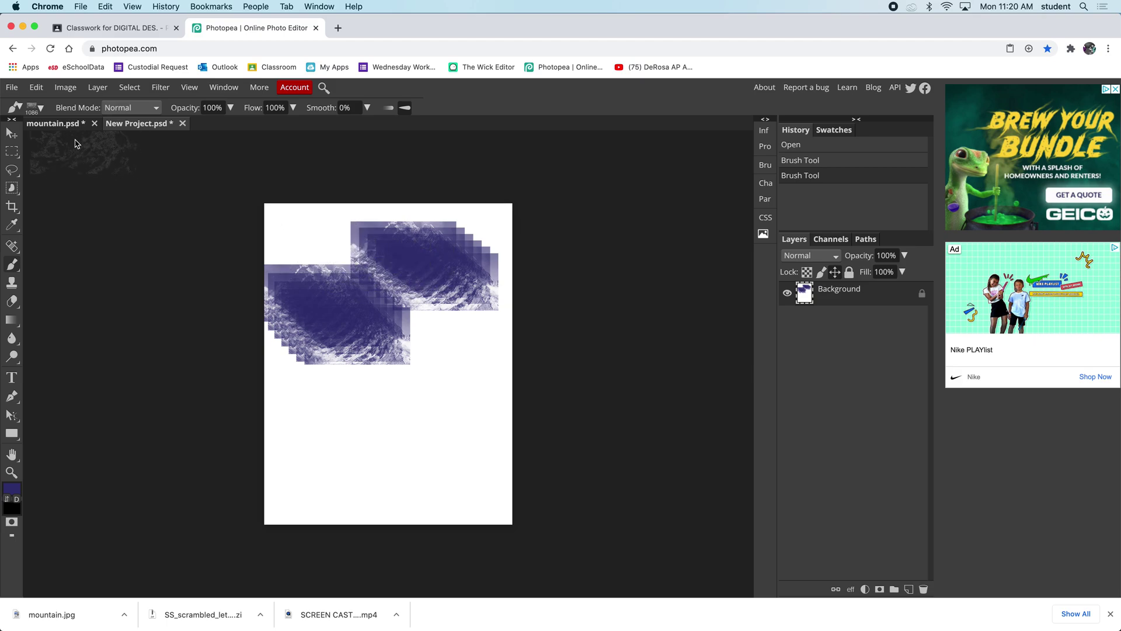
pyautogui.click(62, 127)
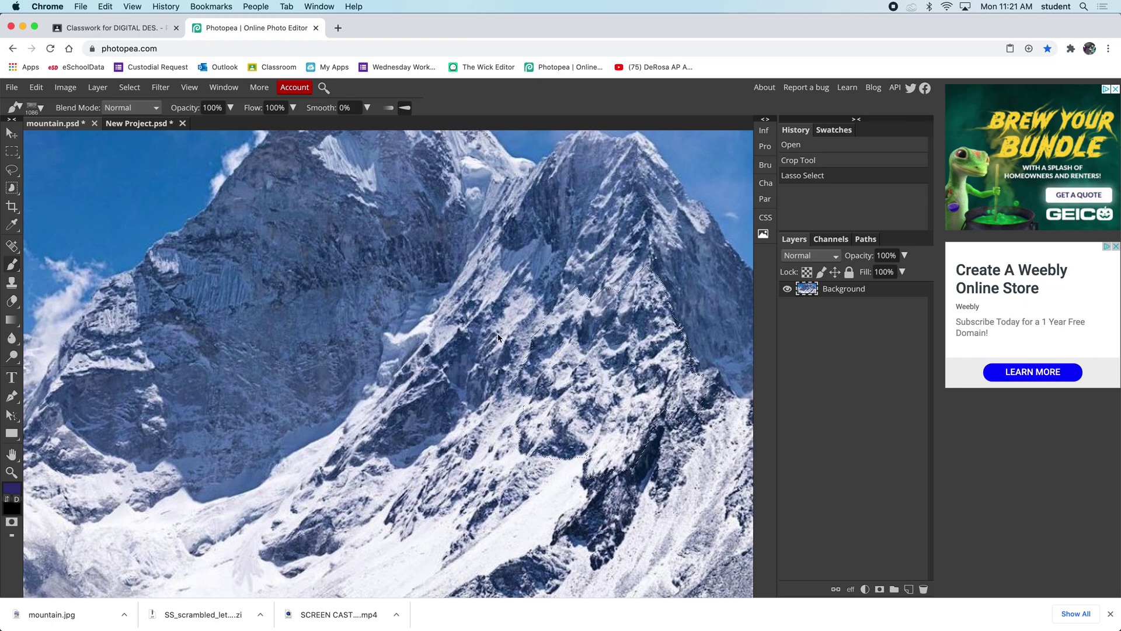
# - From the mountain document, create a small 0.74 × 0.82 in blank document at 300 DPI
pyautogui.press('m')
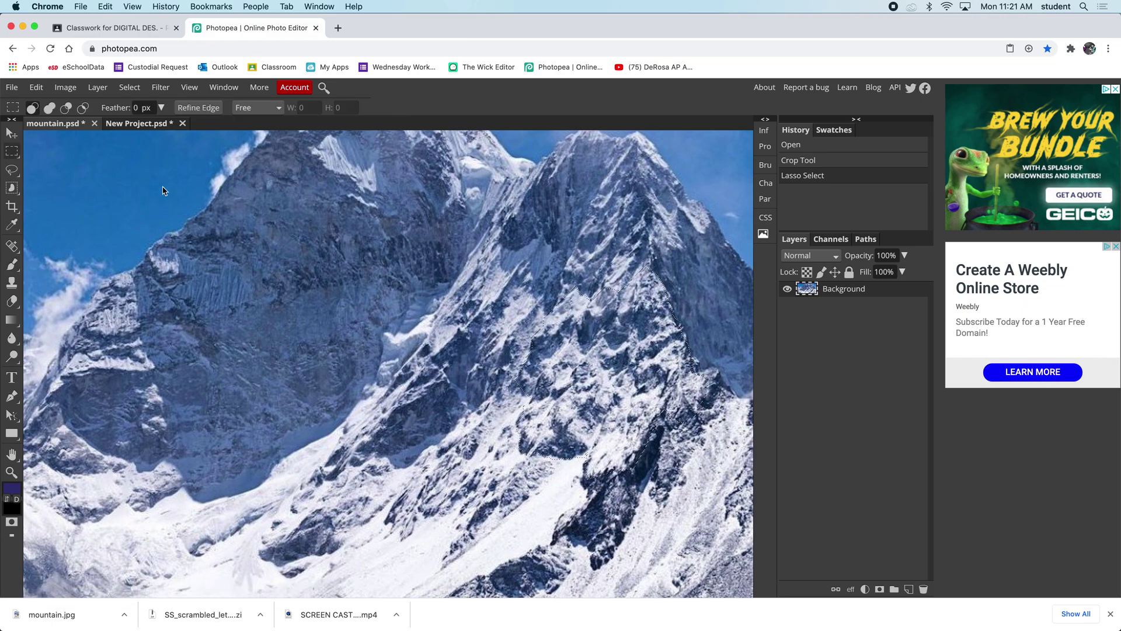
pyautogui.click(36, 88)
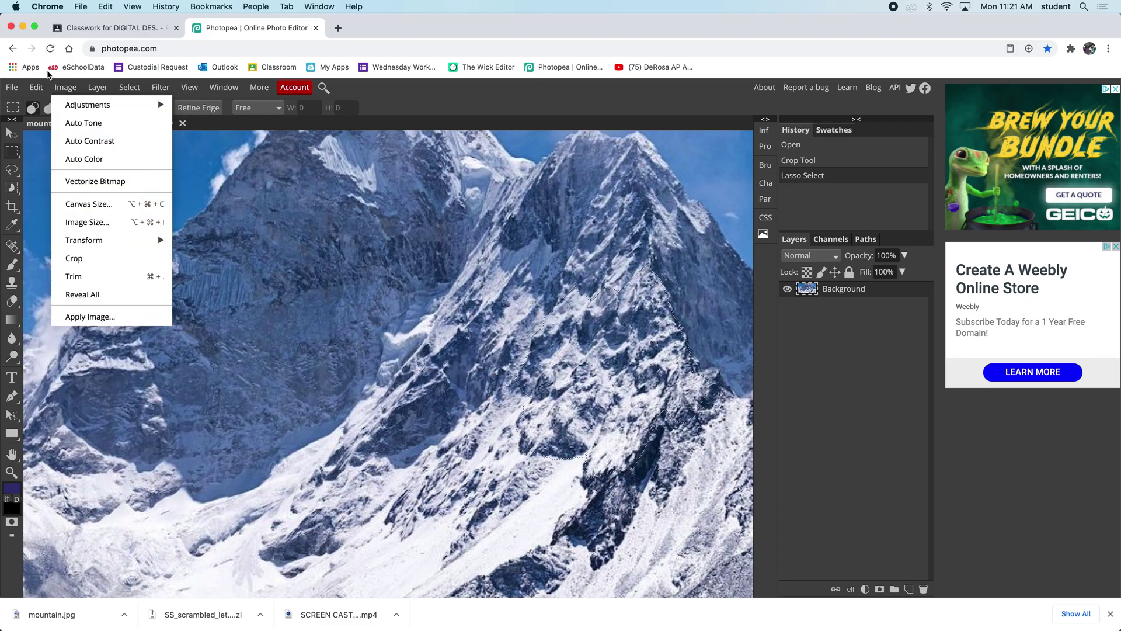
pyautogui.click(105, 48)
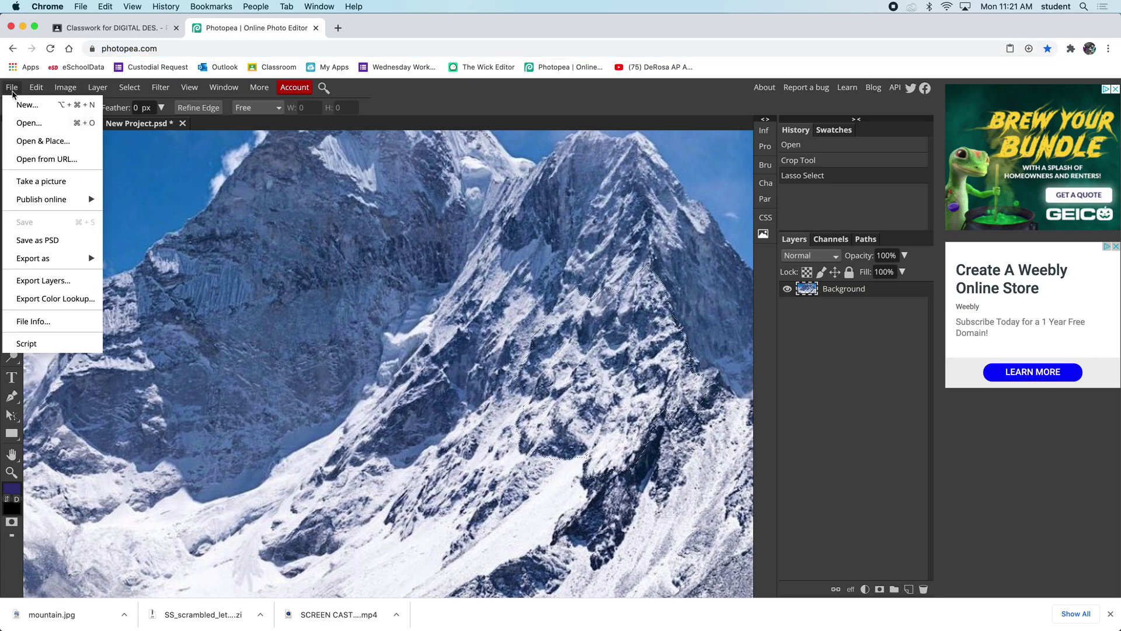
pyautogui.click(16, 90)
pyautogui.click(26, 105)
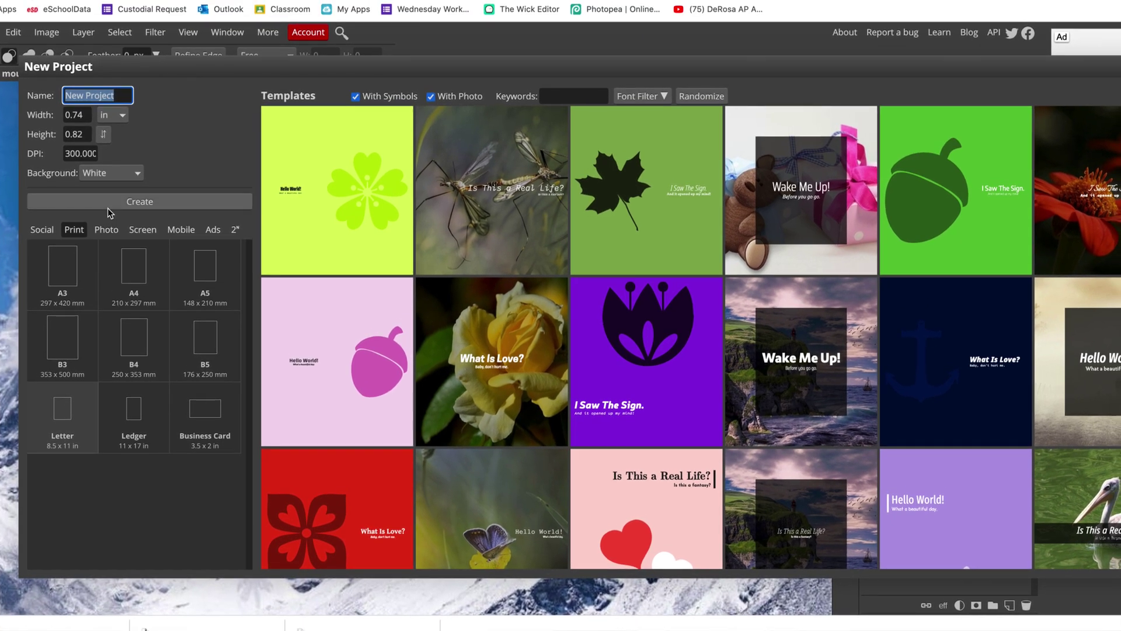
pyautogui.click(107, 210)
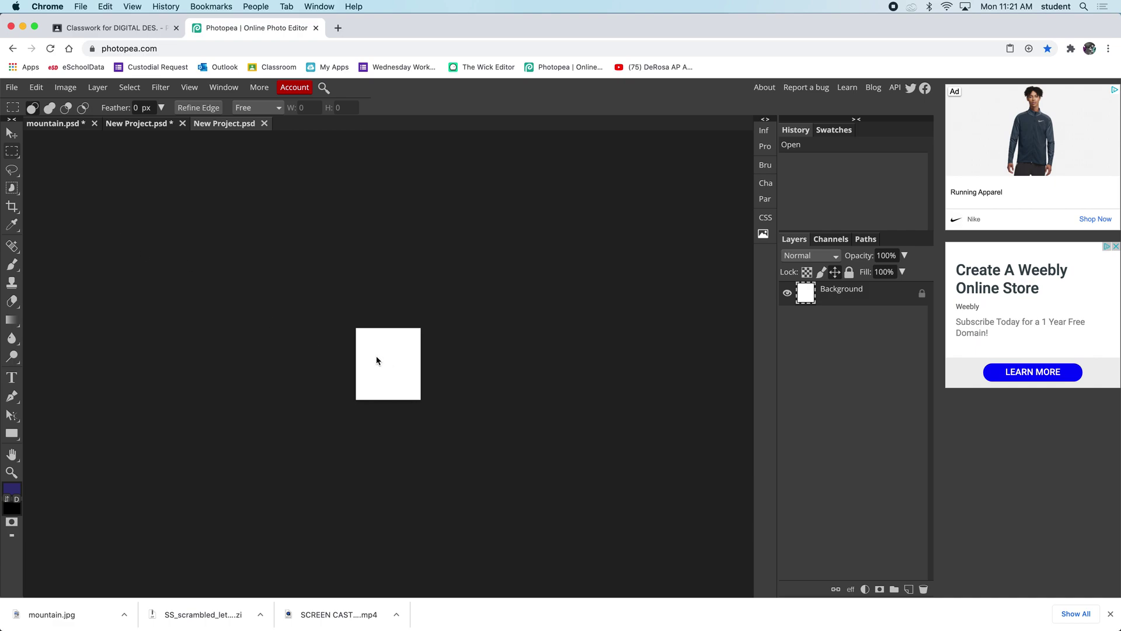
pyautogui.click(148, 124)
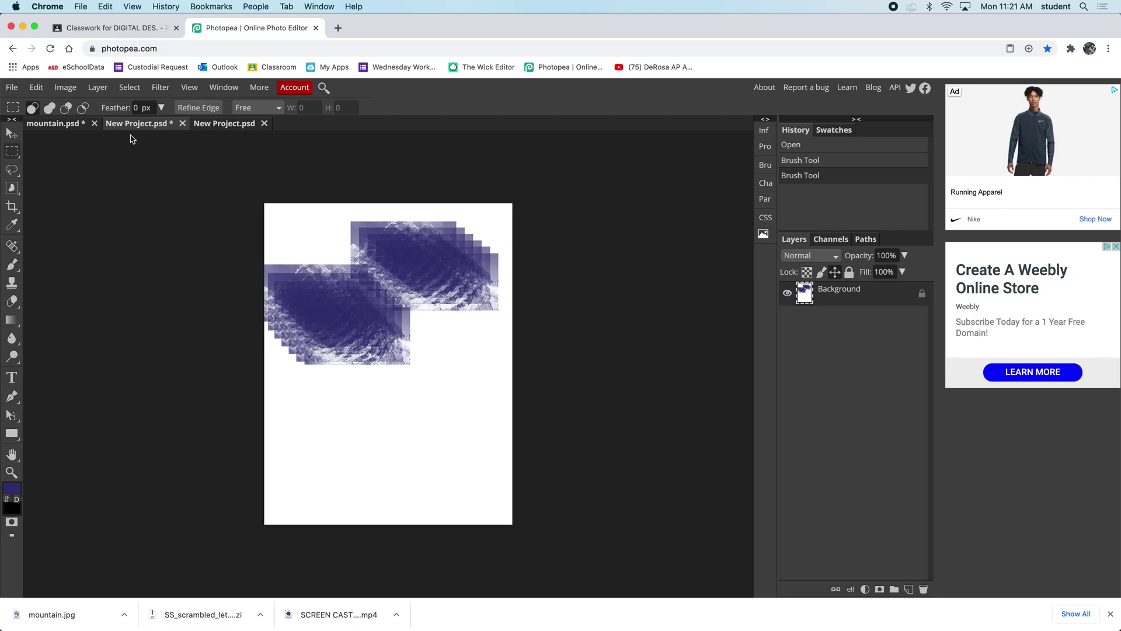
# - Paste the mountain cutout into the 0.74 × 0.82 in document and define it as a brush
pyautogui.click(61, 125)
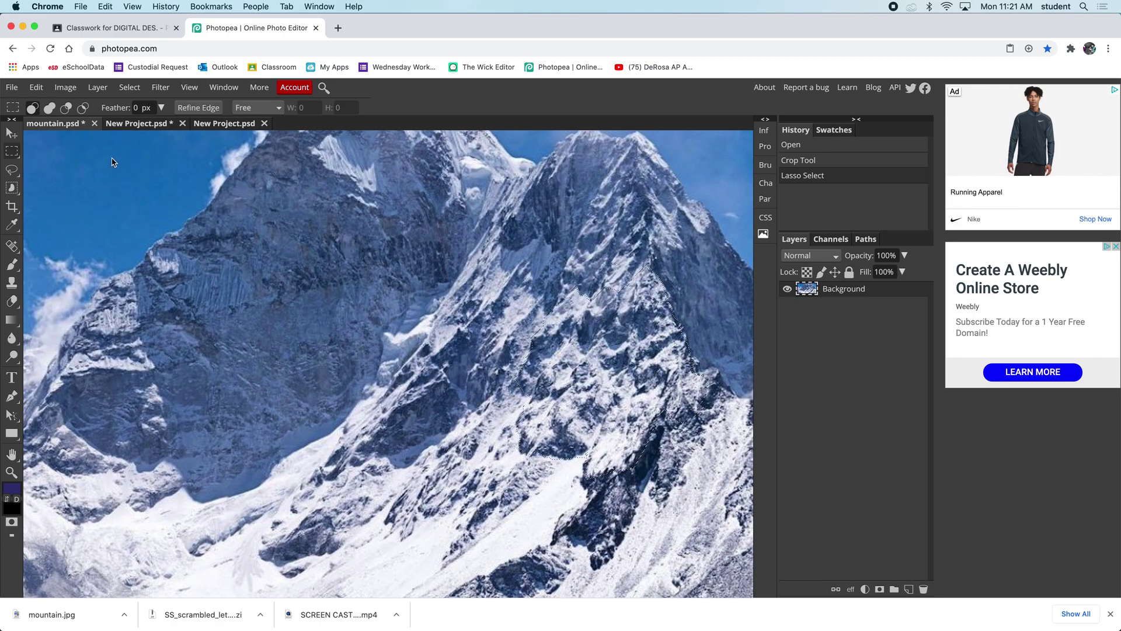
pyautogui.click(219, 127)
pyautogui.hotkey('ctrl', 'v')
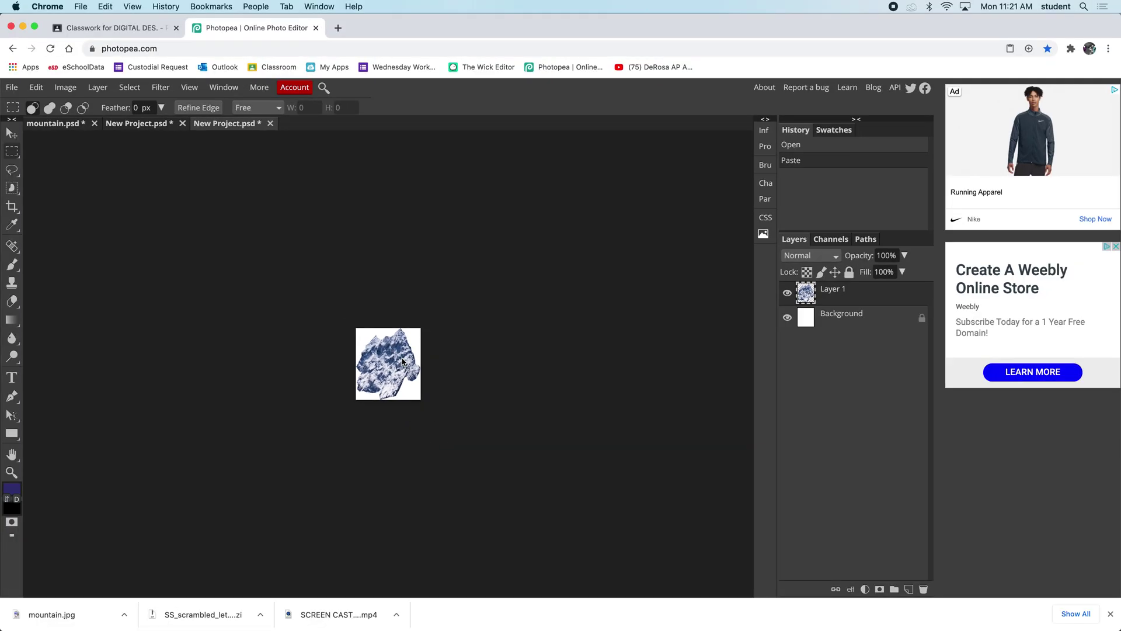
pyautogui.scroll(3, 402, 361)
pyautogui.scroll(2, 402, 361)
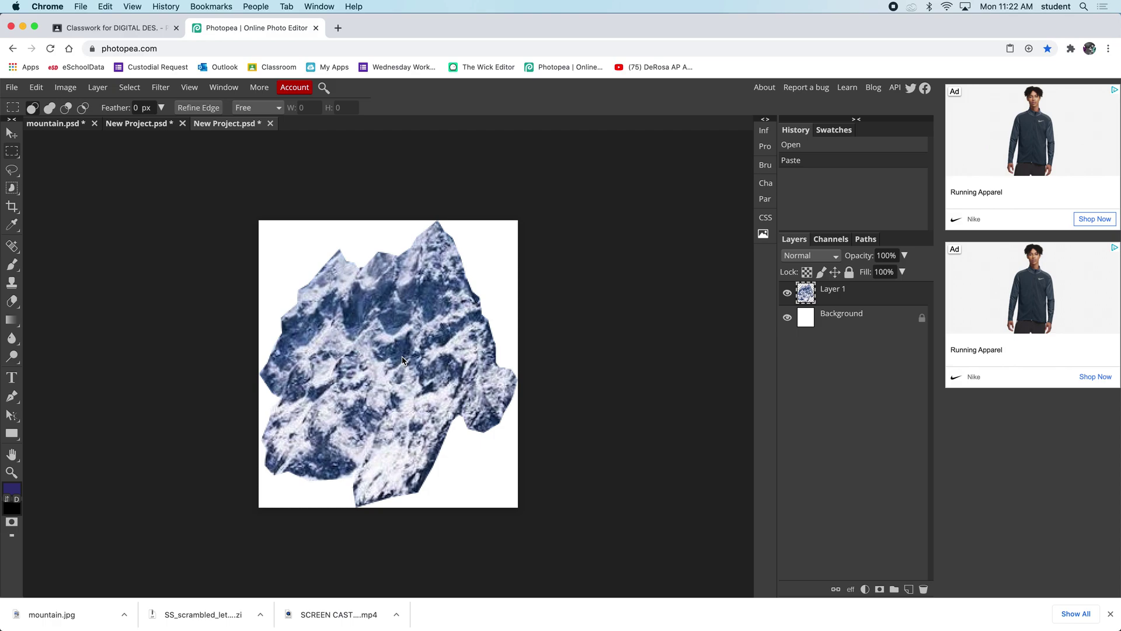
pyautogui.click(36, 87)
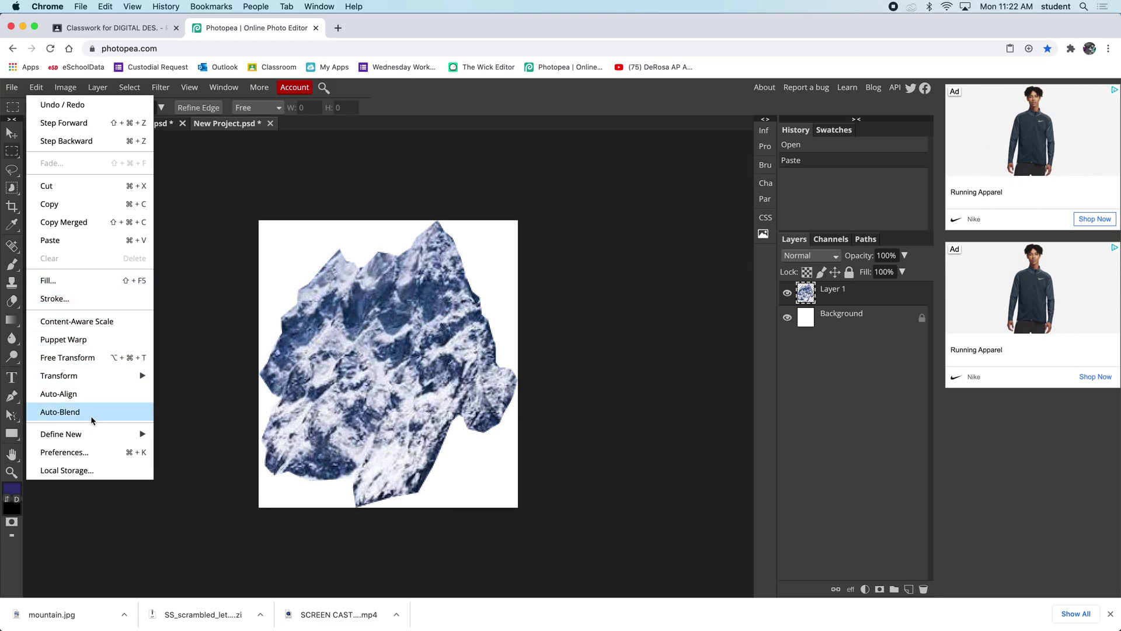
pyautogui.moveTo(61, 433)
pyautogui.click(179, 453)
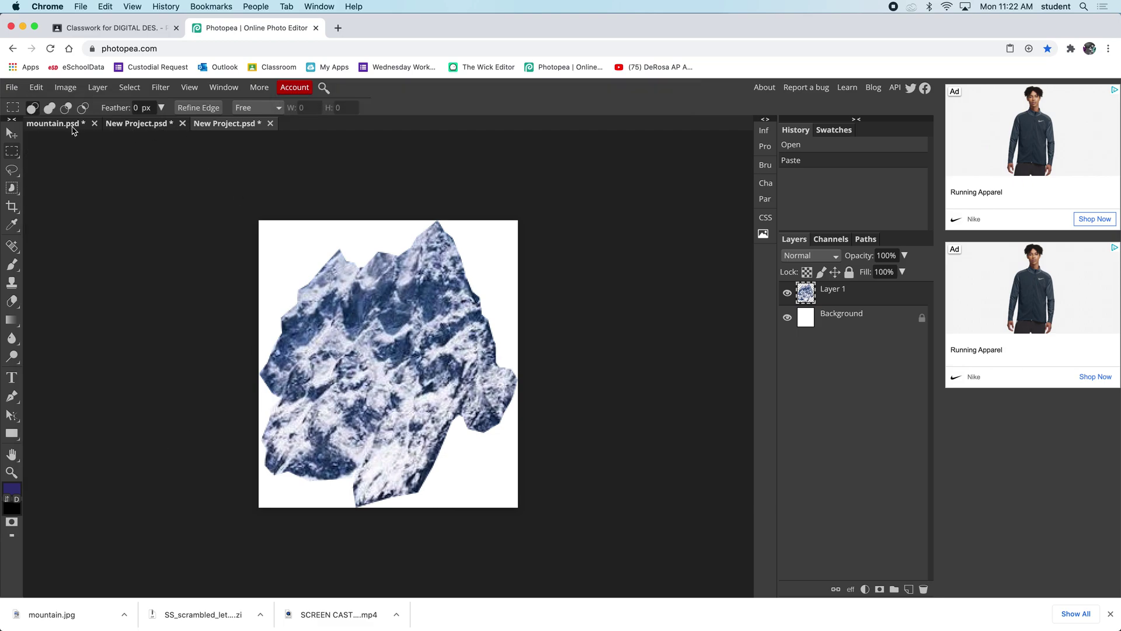
# - Undo the two earlier strokes, then pick the 222 px mountain preset and enlarge it to 800 px
pyautogui.click(145, 125)
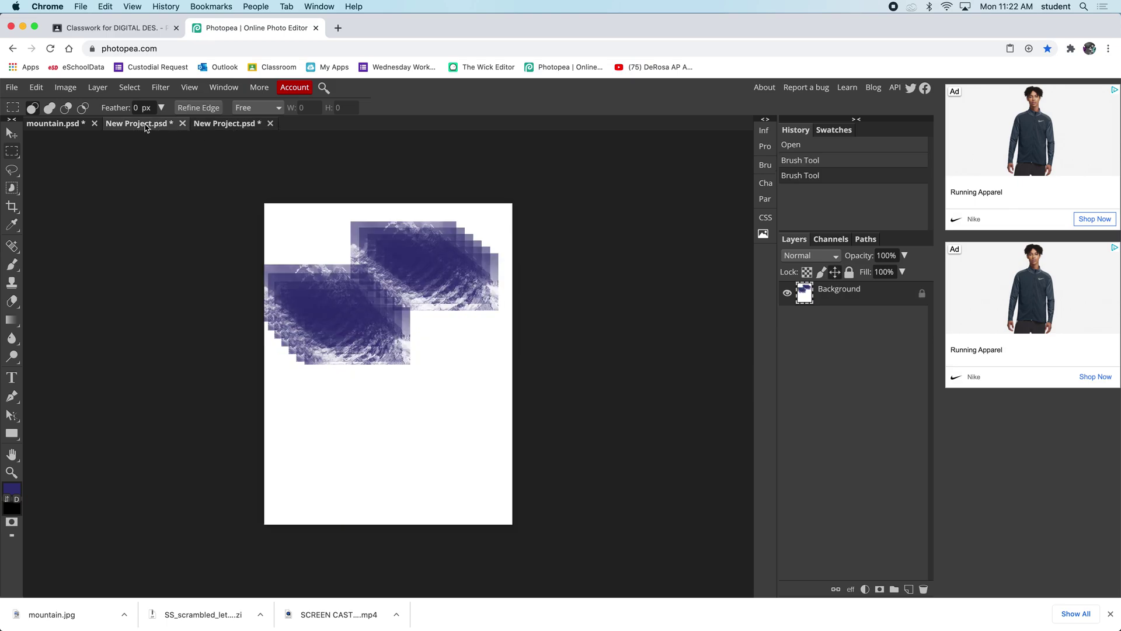
pyautogui.press('super+z')
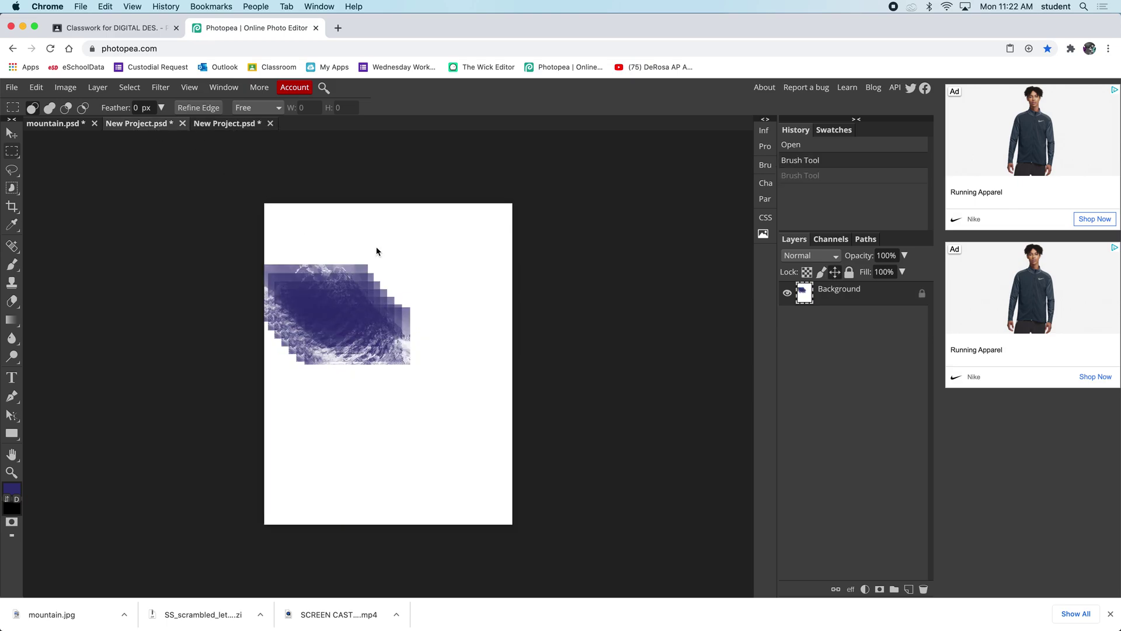
pyautogui.press('super+z')
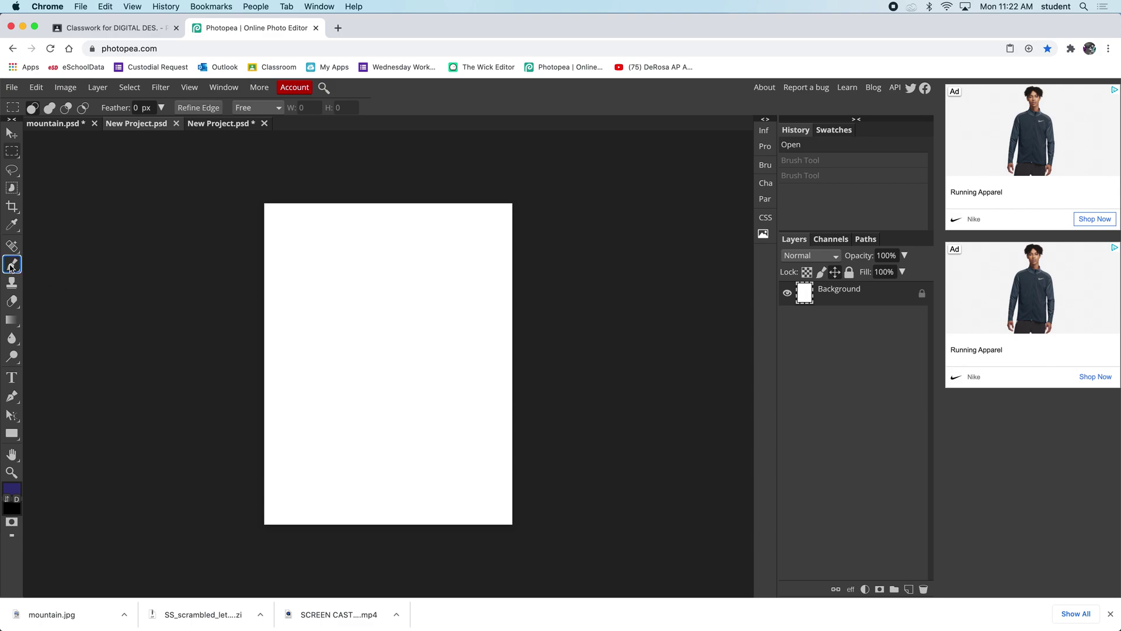
pyautogui.click(38, 108)
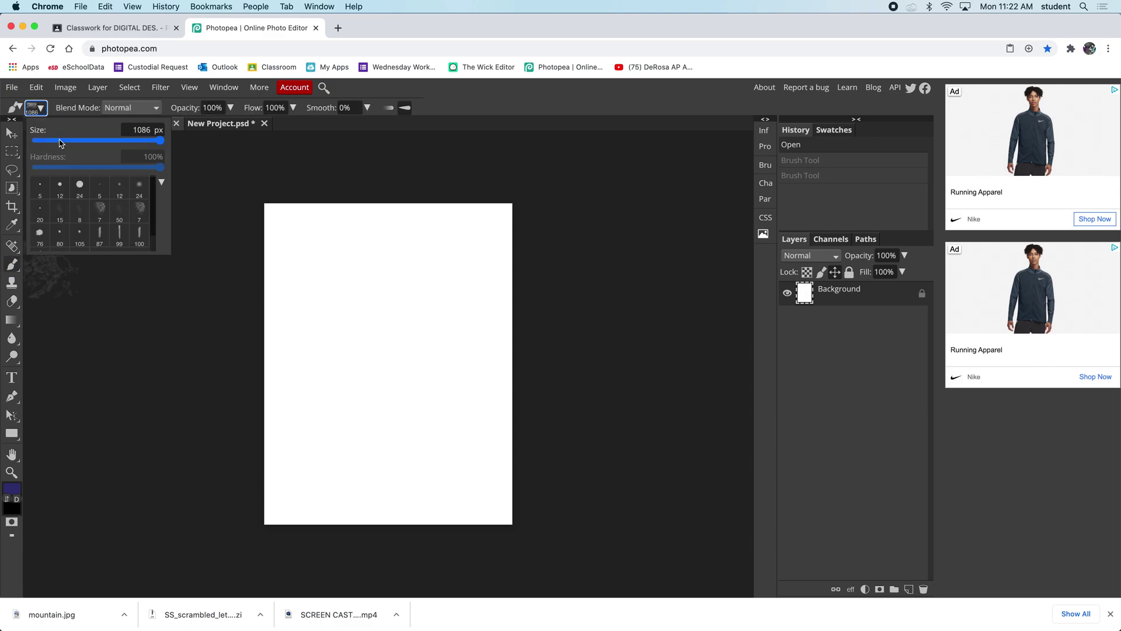
pyautogui.scroll(-2, 153, 249)
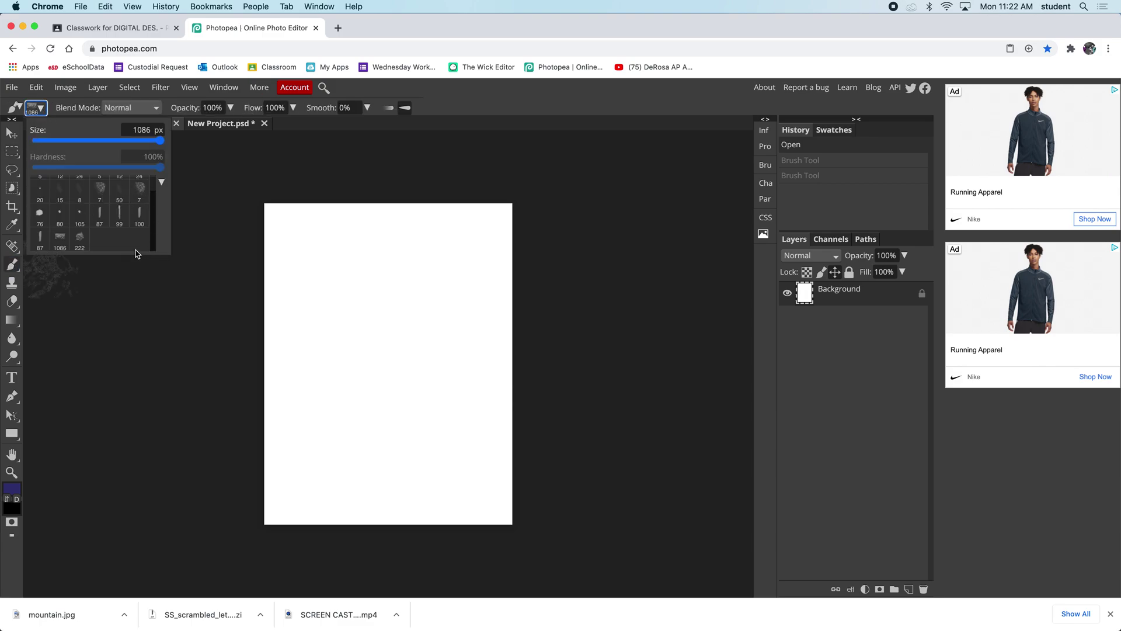
pyautogui.click(79, 242)
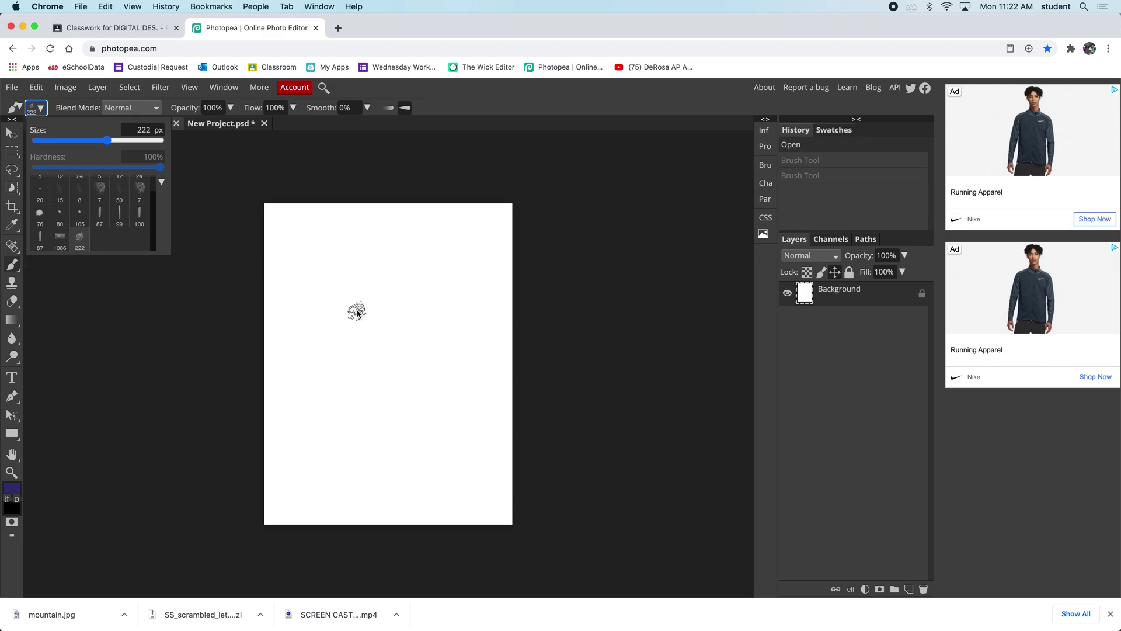
pyautogui.click(193, 331)
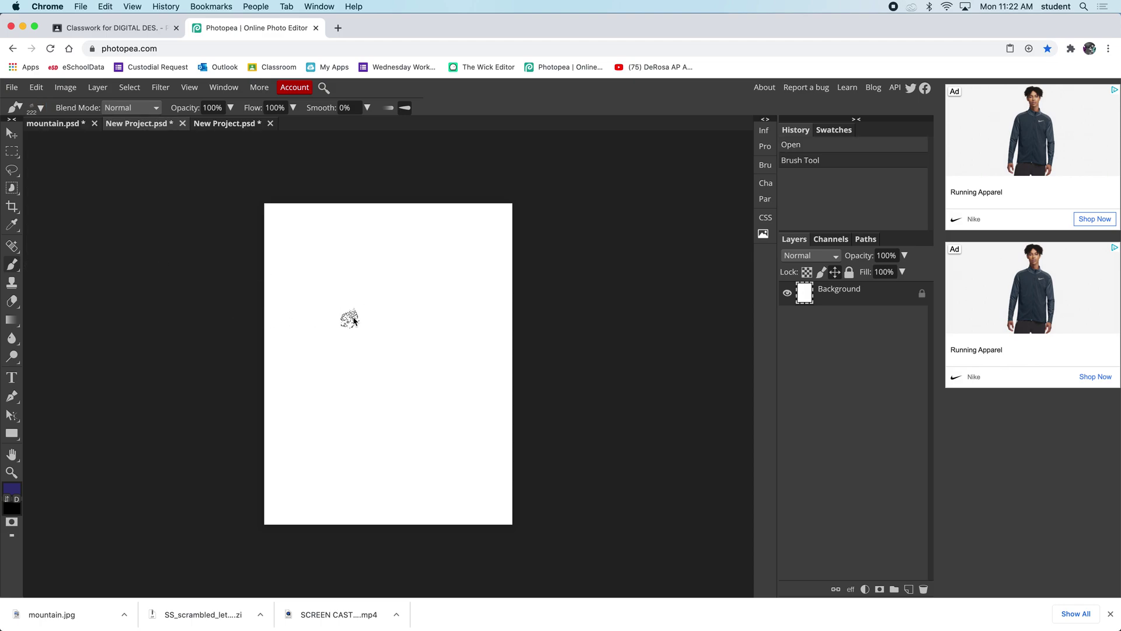
pyautogui.press(']')
pyautogui.press(']')
pyautogui.press(']')
pyautogui.press(']')
pyautogui.press(']')
pyautogui.press(']')
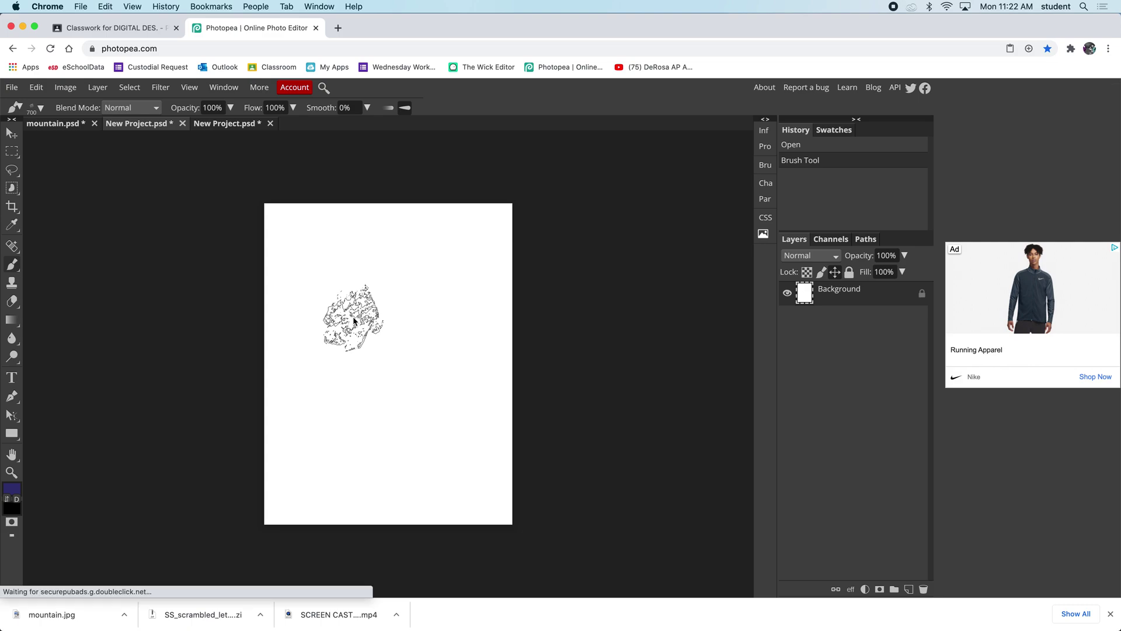
pyautogui.press(']')
pyautogui.press(']')
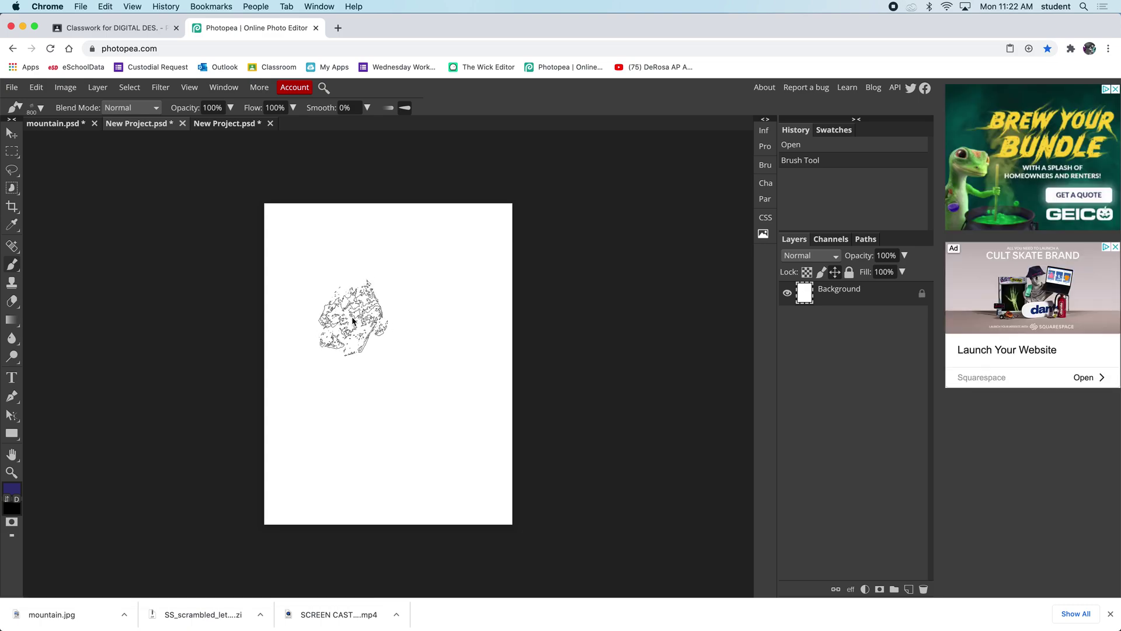
# - Undo the test stroke and stamps, then paint one wide dark-blue stroke across the page top
pyautogui.moveTo(354, 322)
pyautogui.mouseDown()
pyautogui.moveTo(418, 292)
pyautogui.moveTo(364, 290)
pyautogui.moveTo(477, 267)
pyautogui.mouseUp()
pyautogui.press('super+z')
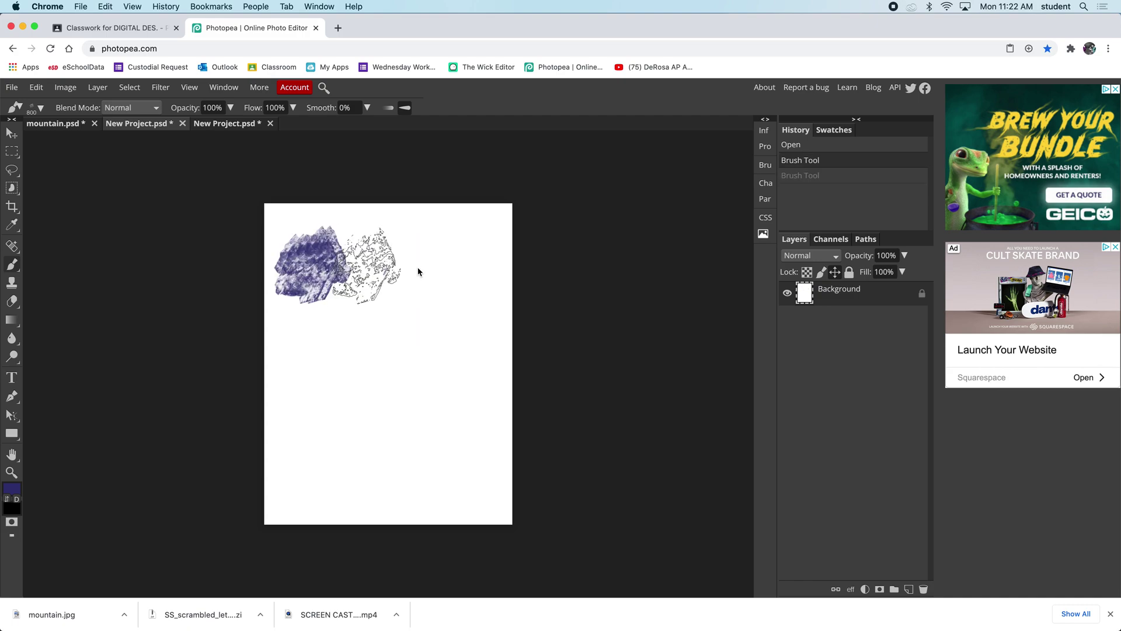
pyautogui.click(330, 352)
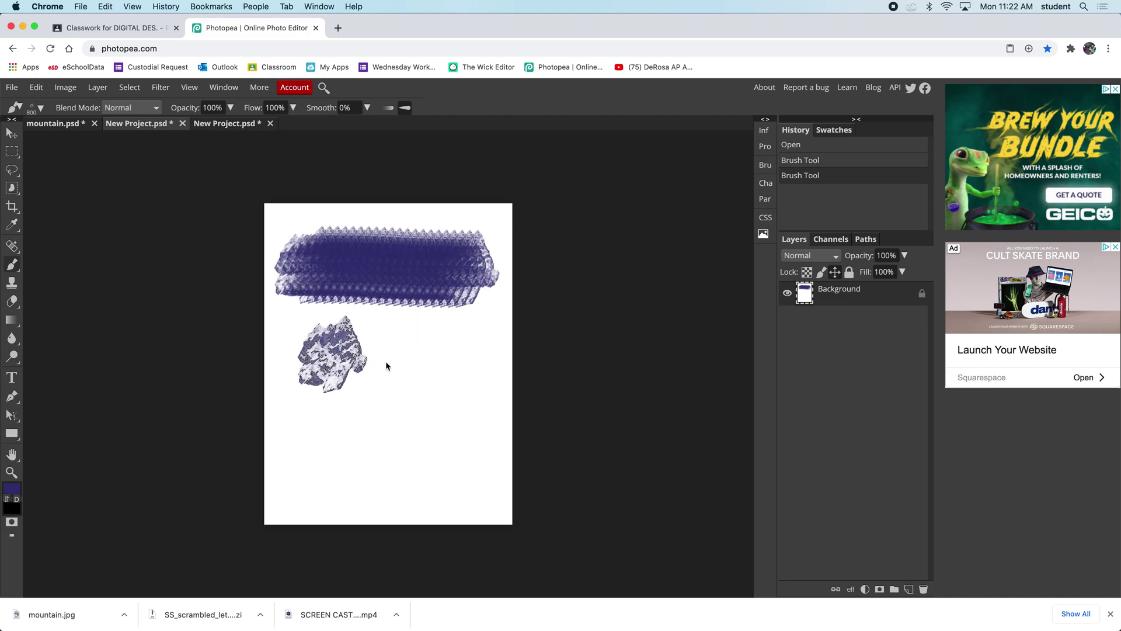
pyautogui.click(390, 359)
pyautogui.click(366, 424)
pyautogui.click(469, 367)
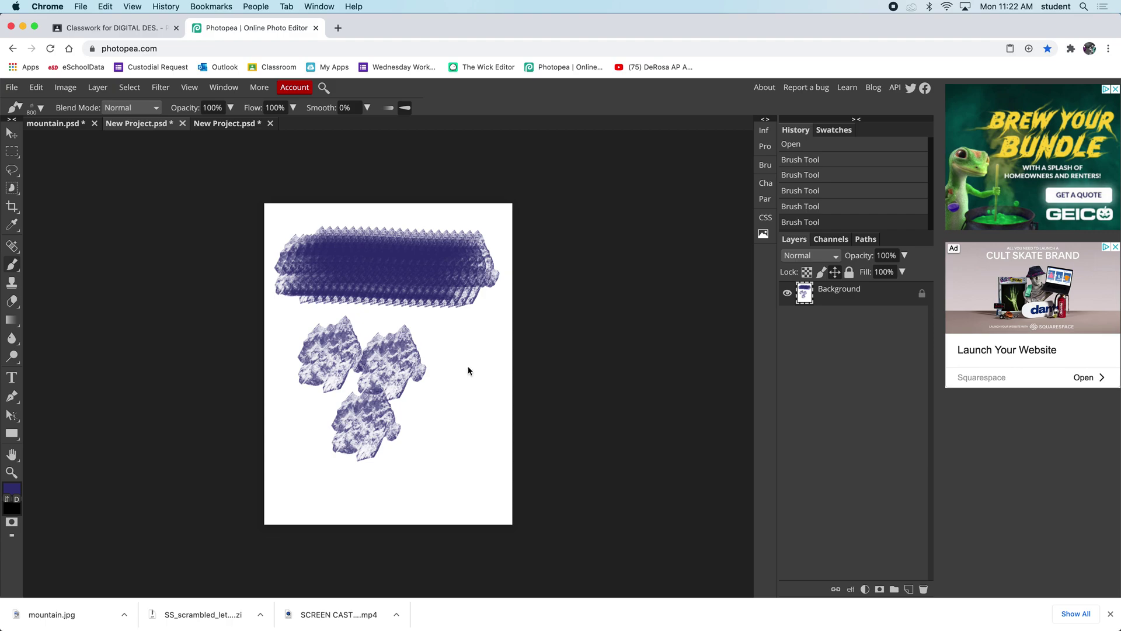
pyautogui.hotkey('ctrl', 'z')
pyautogui.hotkey('ctrl', 'z')
pyautogui.hotkey('ctrl', 'z')
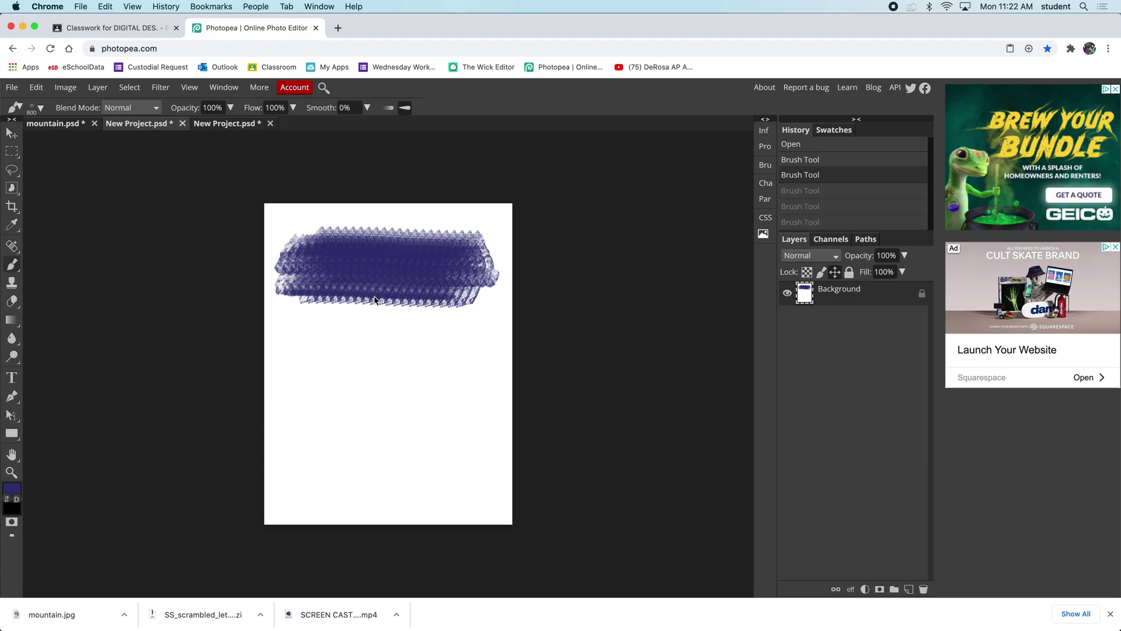
pyautogui.hotkey('ctrl', 'z')
pyautogui.moveTo(332, 281); pyautogui.dragTo(405, 282)
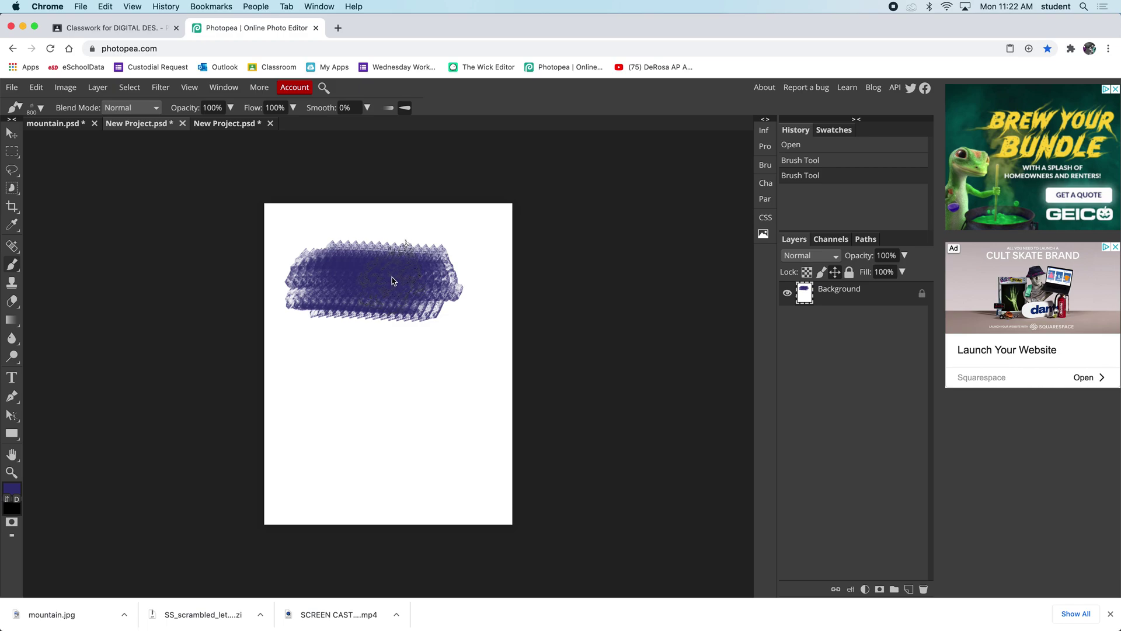
# - Show the Brush panel with the 800 px mountain brush's tip and dynamics settings
pyautogui.click(766, 166)
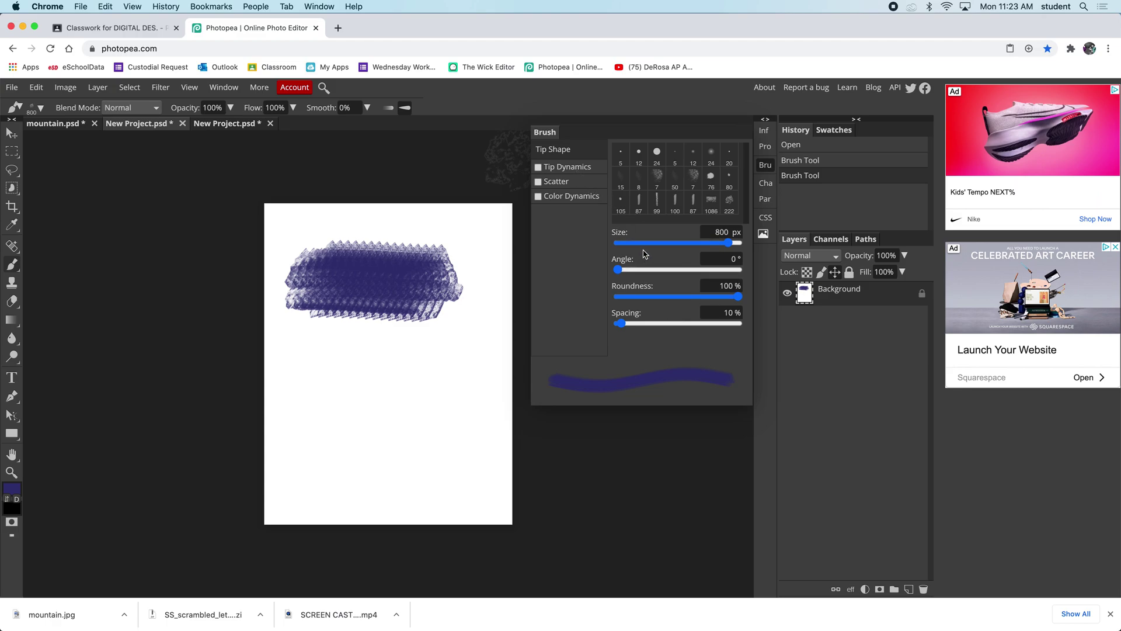
# - Shrink the brush to 440 px and paint two wavy strokes, the second with a rotated tip
pyautogui.moveTo(726, 246)
pyautogui.mouseDown()
pyautogui.moveTo(671, 246)
pyautogui.moveTo(707, 248)
pyautogui.mouseUp()
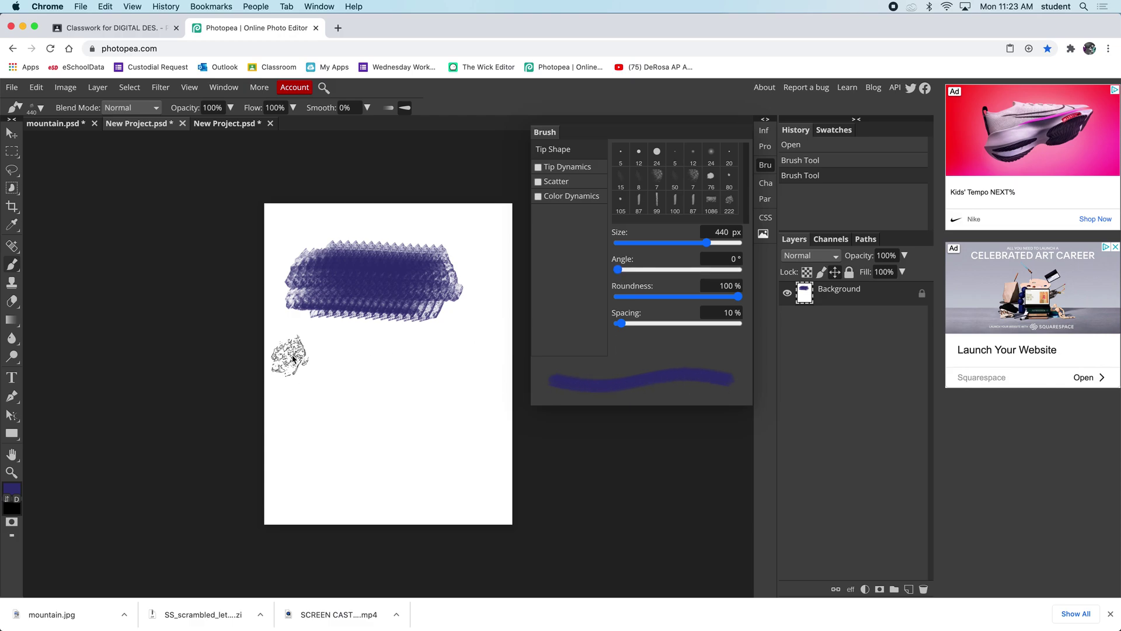
pyautogui.moveTo(298, 355); pyautogui.dragTo(495, 349)
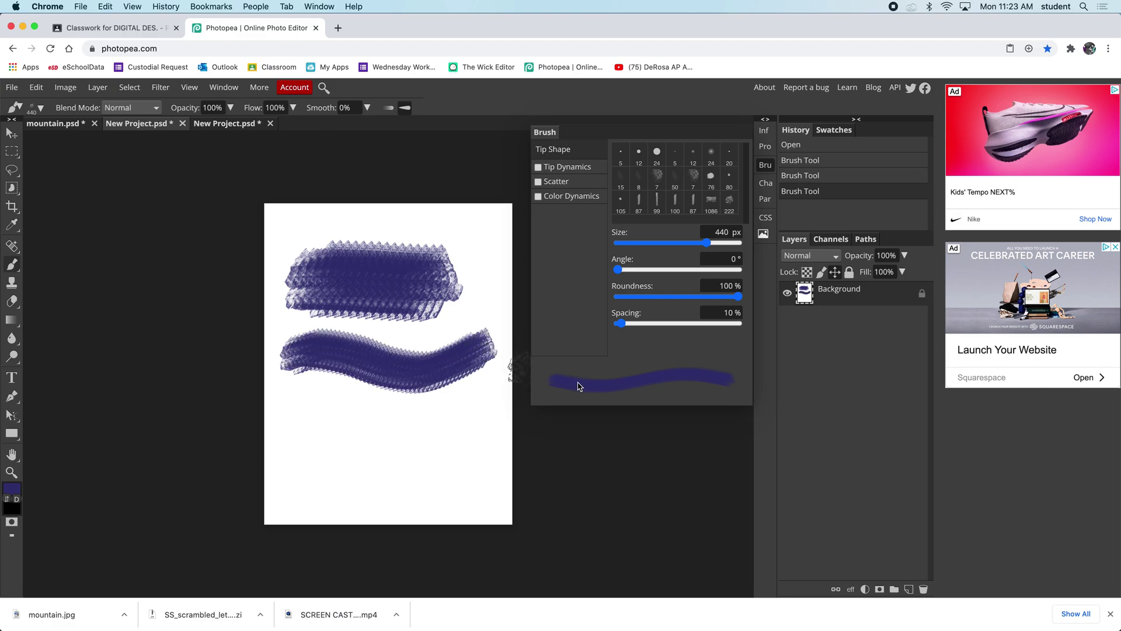
pyautogui.moveTo(619, 268)
pyautogui.mouseDown()
pyautogui.moveTo(699, 276)
pyautogui.moveTo(646, 271)
pyautogui.mouseUp()
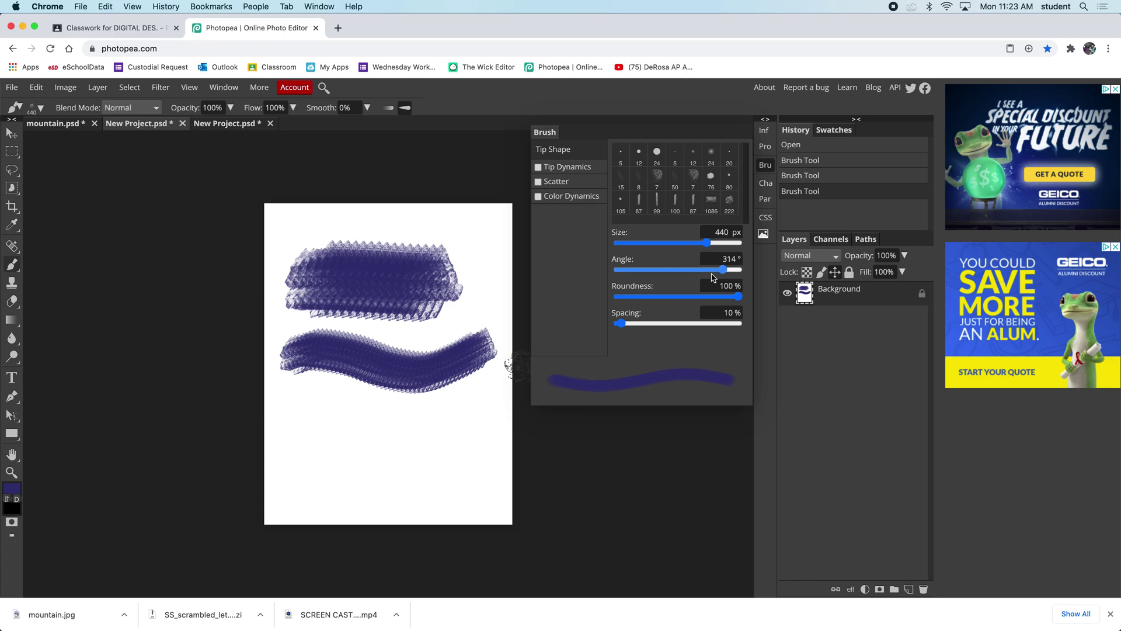
pyautogui.moveTo(645, 271); pyautogui.dragTo(740, 270)
pyautogui.moveTo(268, 408)
pyautogui.mouseDown()
pyautogui.moveTo(350, 407)
pyautogui.moveTo(572, 325)
pyautogui.mouseUp()
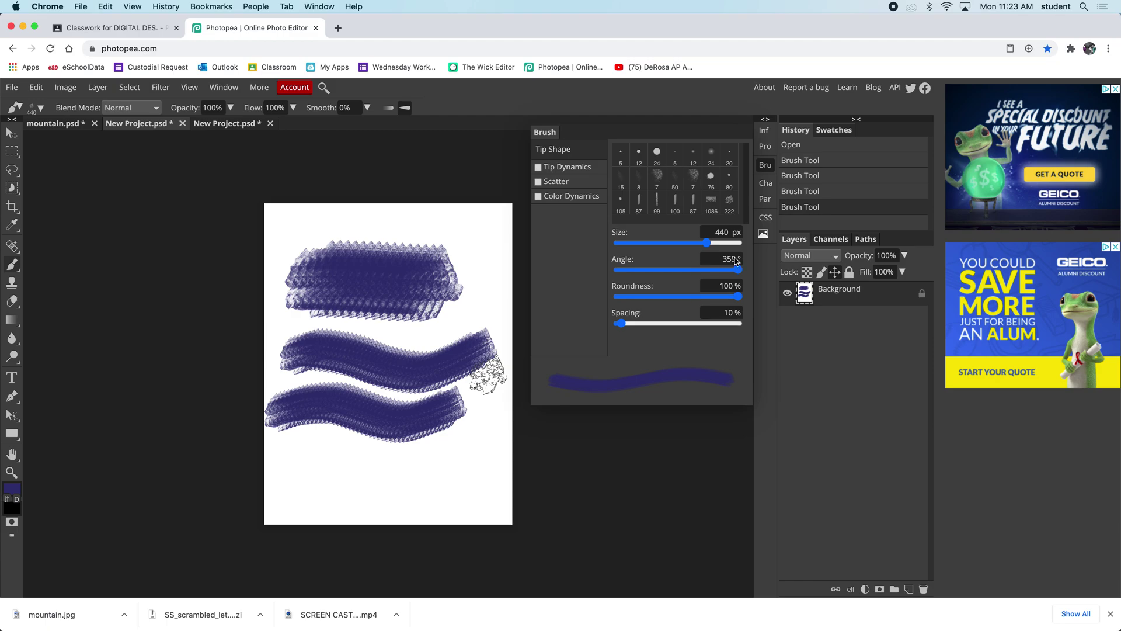
# - Reset the brush tip angle to 0° and enable Tip Dynamics
pyautogui.moveTo(738, 269); pyautogui.dragTo(611, 273)
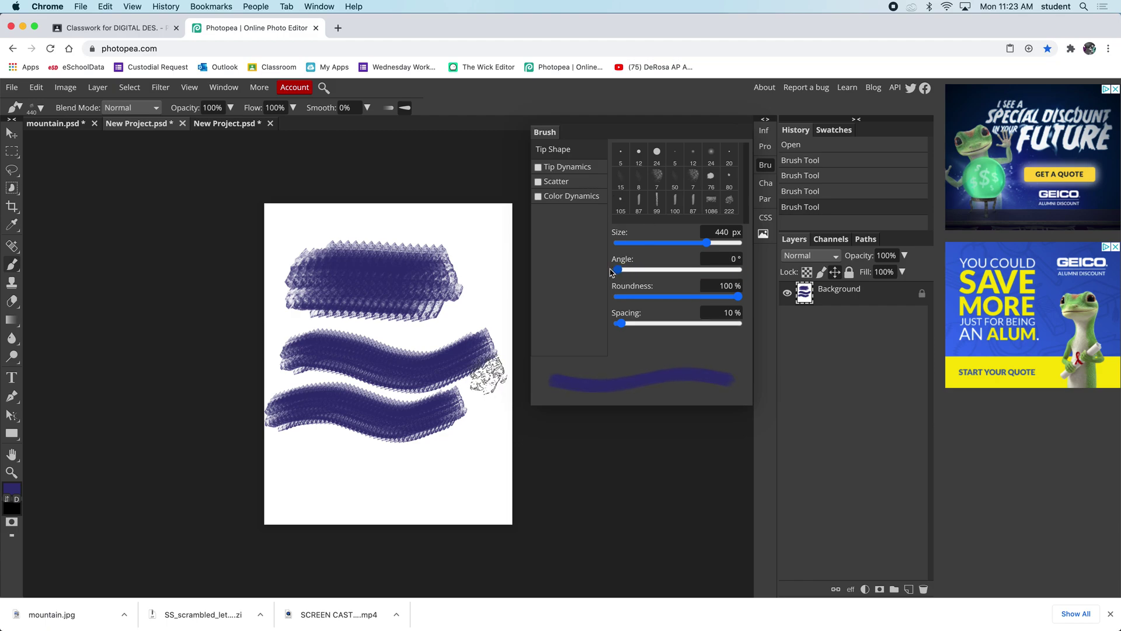
pyautogui.moveTo(611, 273); pyautogui.dragTo(575, 269)
pyautogui.click(562, 171)
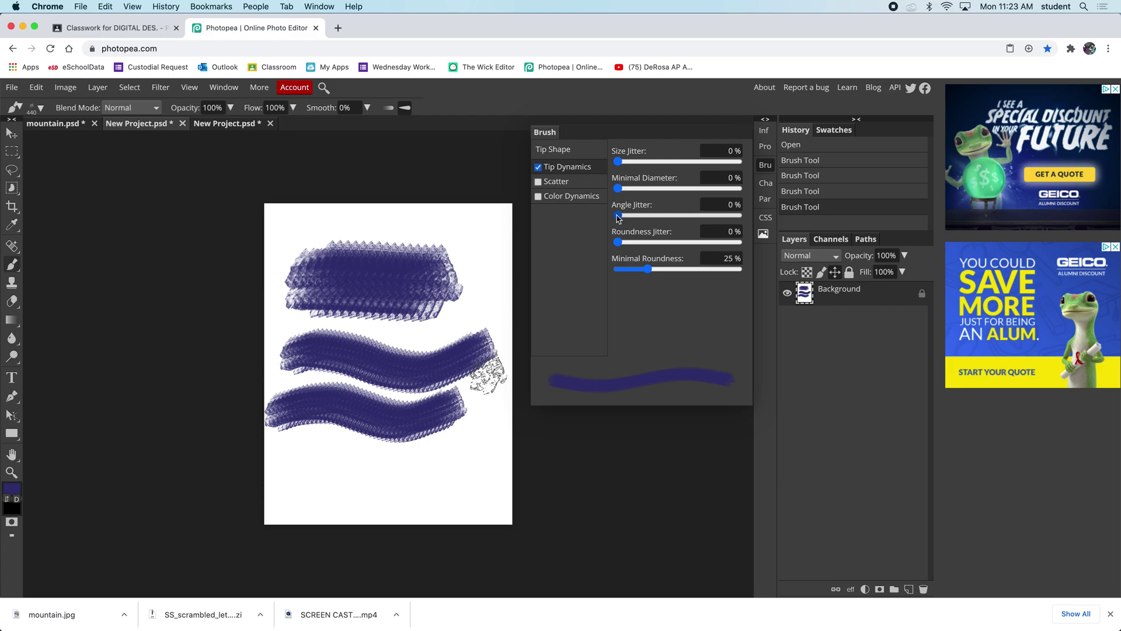
# - Set angle jitter to 100%, test a stroke at the page bottom, then undo the lower strokes
pyautogui.moveTo(617, 216); pyautogui.dragTo(752, 235)
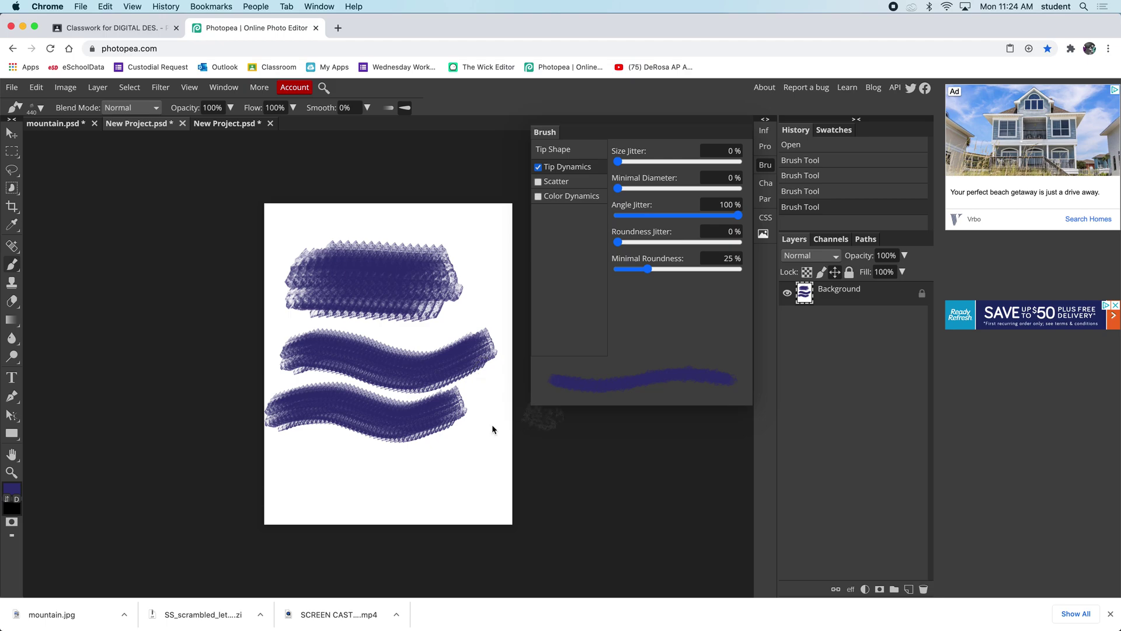
pyautogui.moveTo(288, 463)
pyautogui.mouseDown()
pyautogui.moveTo(345, 467)
pyautogui.moveTo(461, 447)
pyautogui.mouseUp()
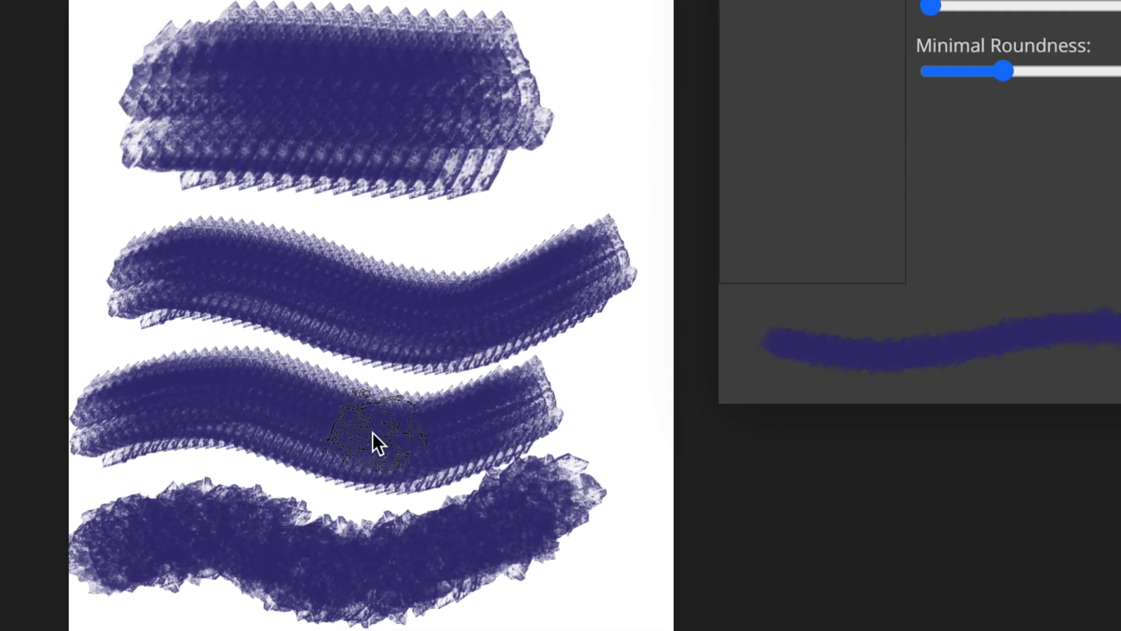
pyautogui.hotkey('ctrl', 'z')
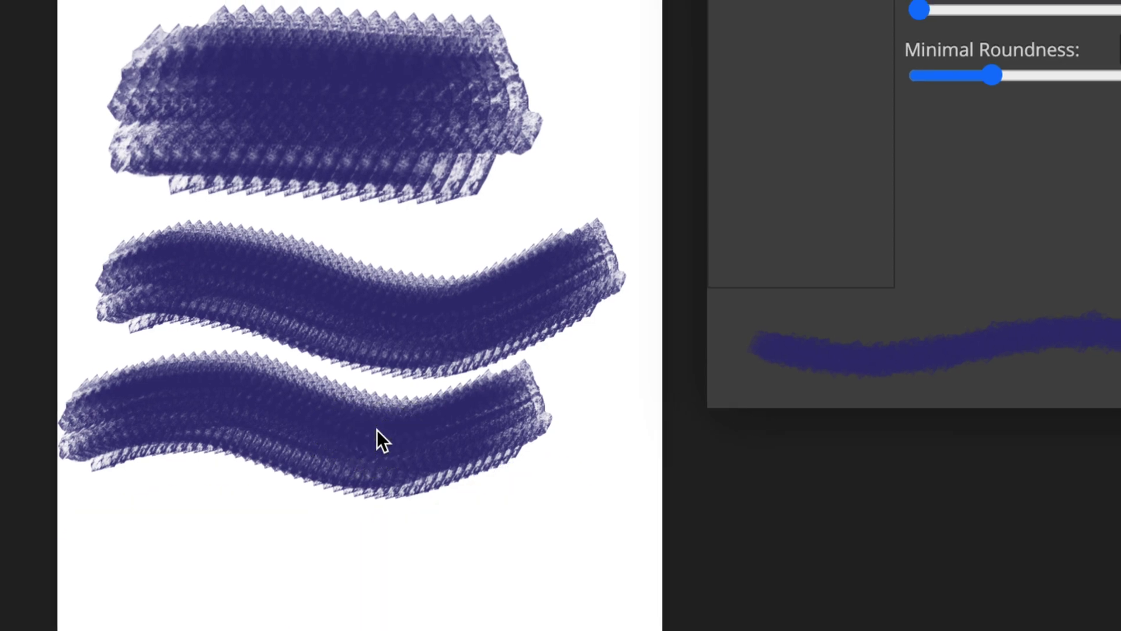
pyautogui.hotkey('ctrl', 'z')
pyautogui.hotkey('ctrl', 'z')
pyautogui.hotkey('ctrl', 'z')
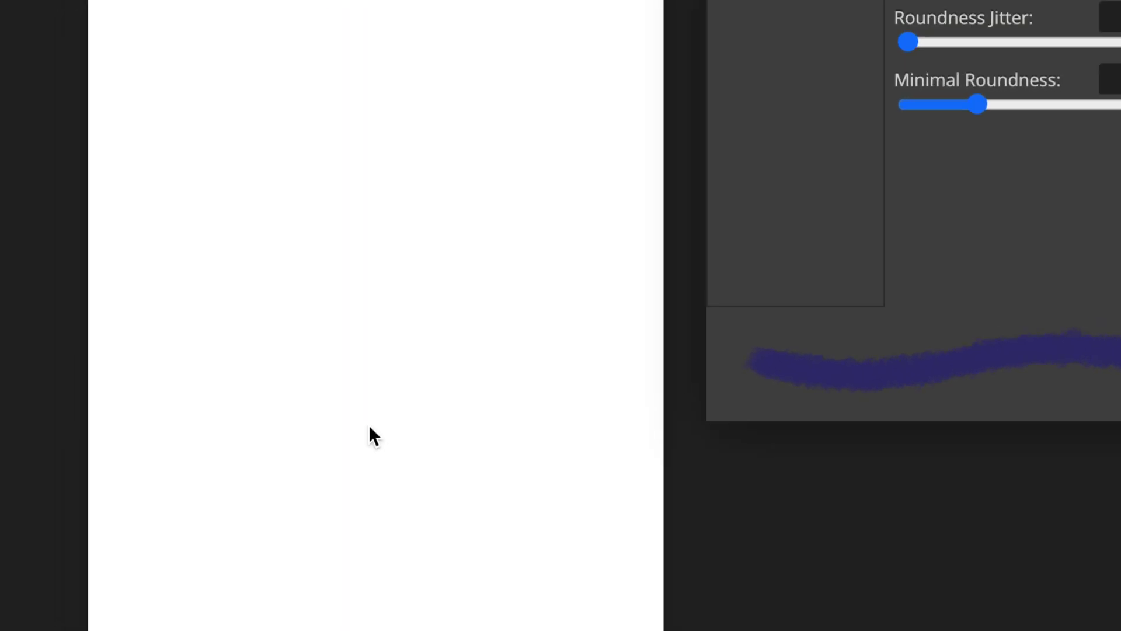
# - Test a jittered stroke and small dabs with roundness jitter near 91%, then undo the dabs
pyautogui.click(246, 328)
pyautogui.moveTo(382, 322); pyautogui.dragTo(422, 322)
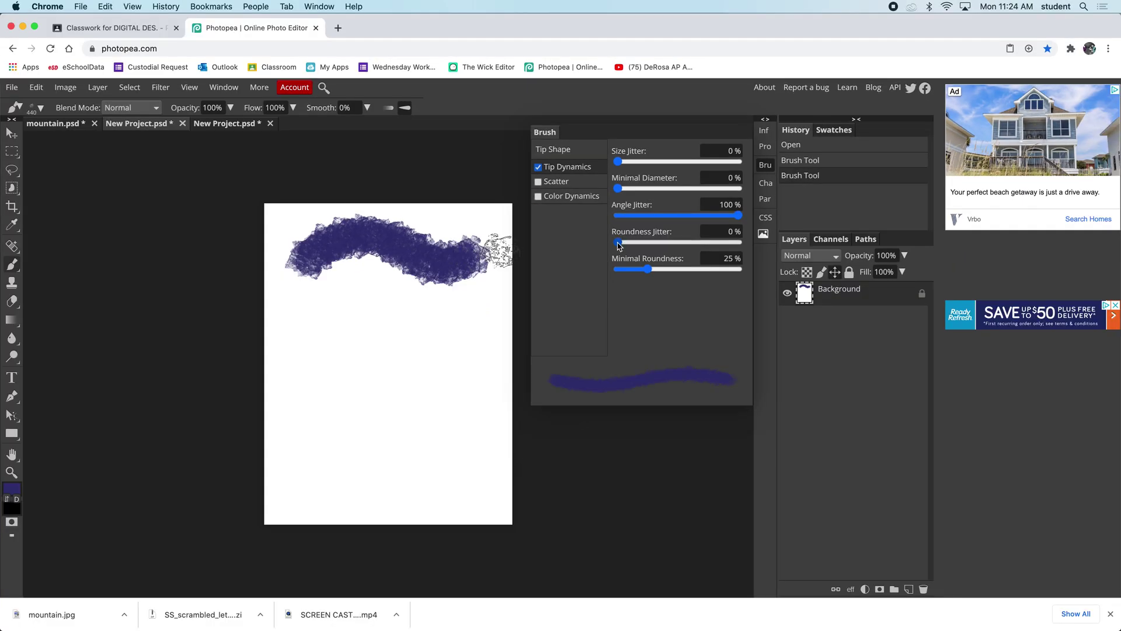
pyautogui.moveTo(617, 245); pyautogui.dragTo(728, 243)
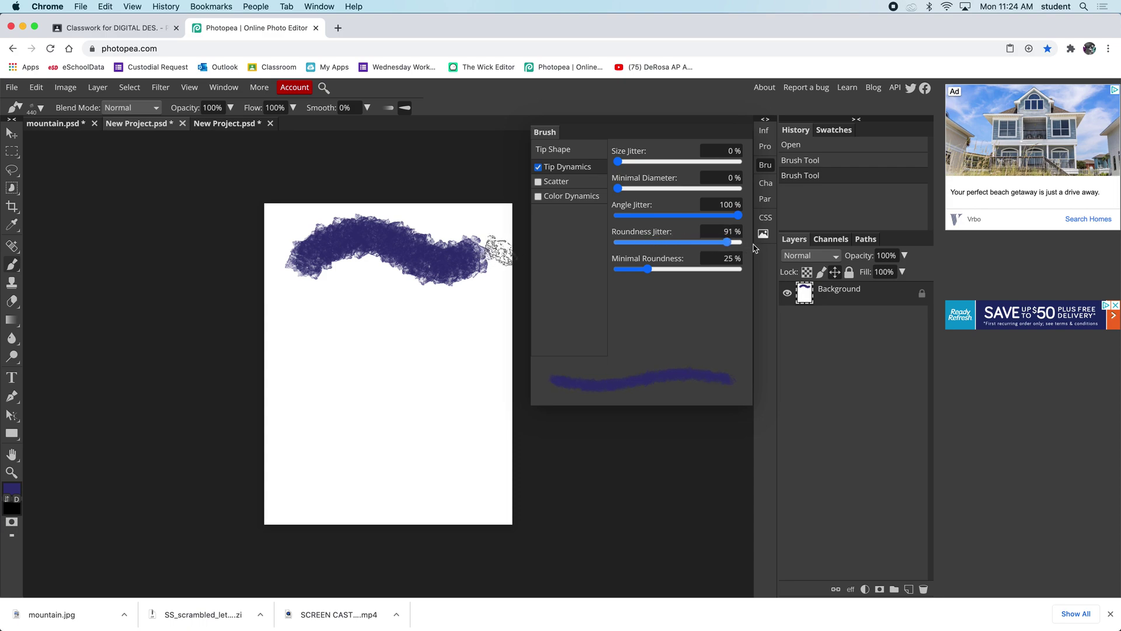
pyautogui.click(318, 316)
pyautogui.click(362, 312)
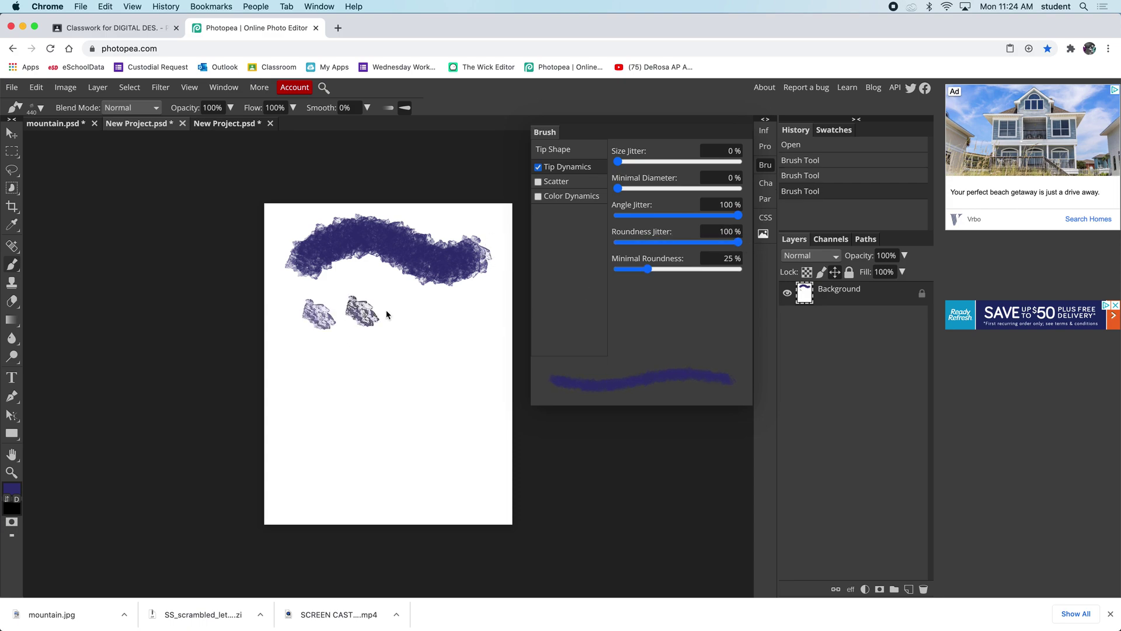
pyautogui.click(401, 311)
pyautogui.hotkey('ctrl', 'z')
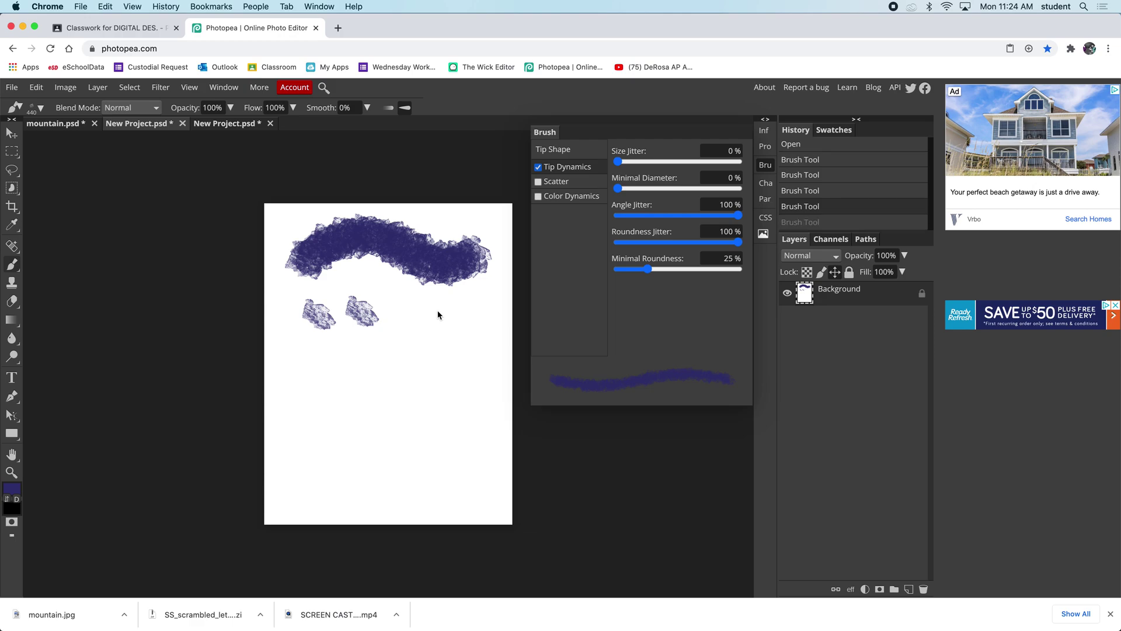
pyautogui.hotkey('ctrl', 'z')
pyautogui.hotkey('ctrl', 'z')
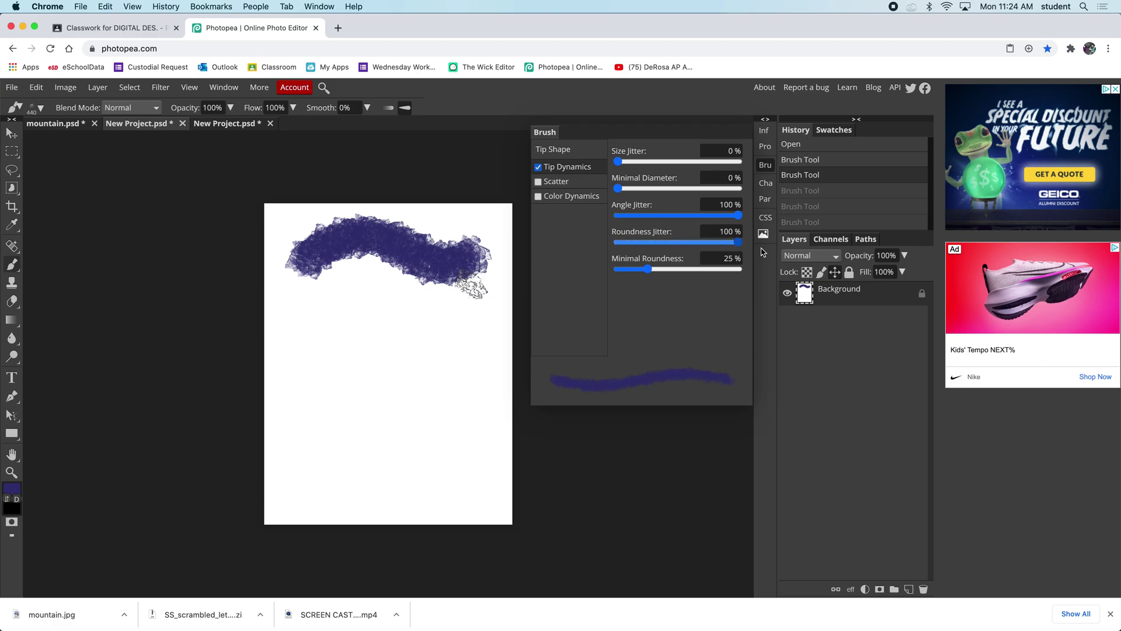
# - Paint a second wavy stroke below the first and lower roundness jitter to 0%
pyautogui.click(312, 330)
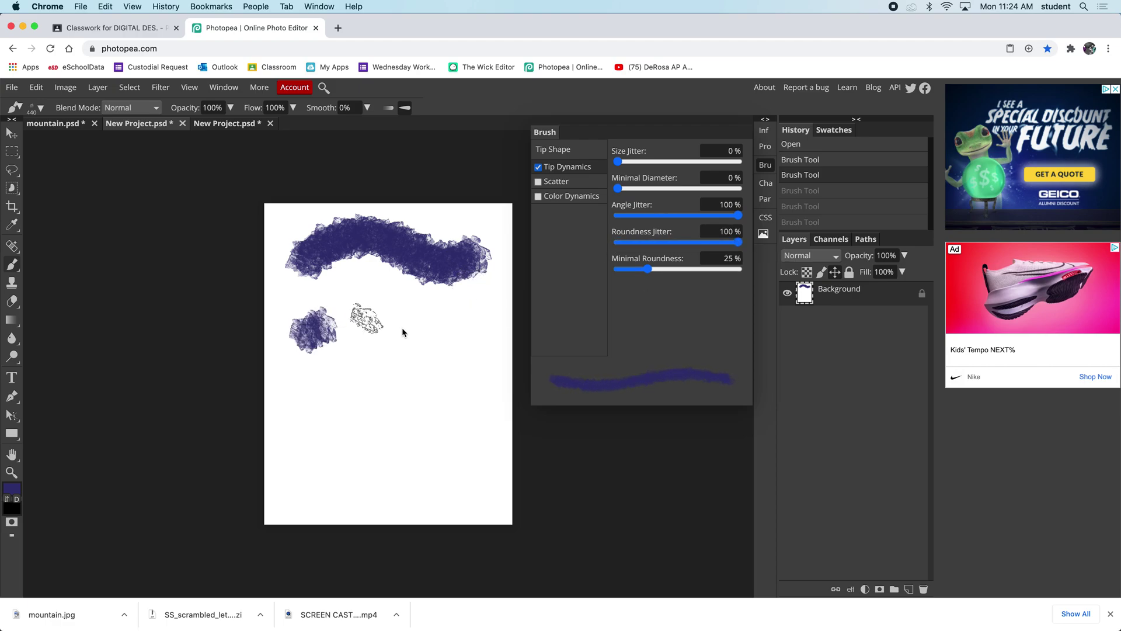
pyautogui.moveTo(302, 331); pyautogui.dragTo(478, 346)
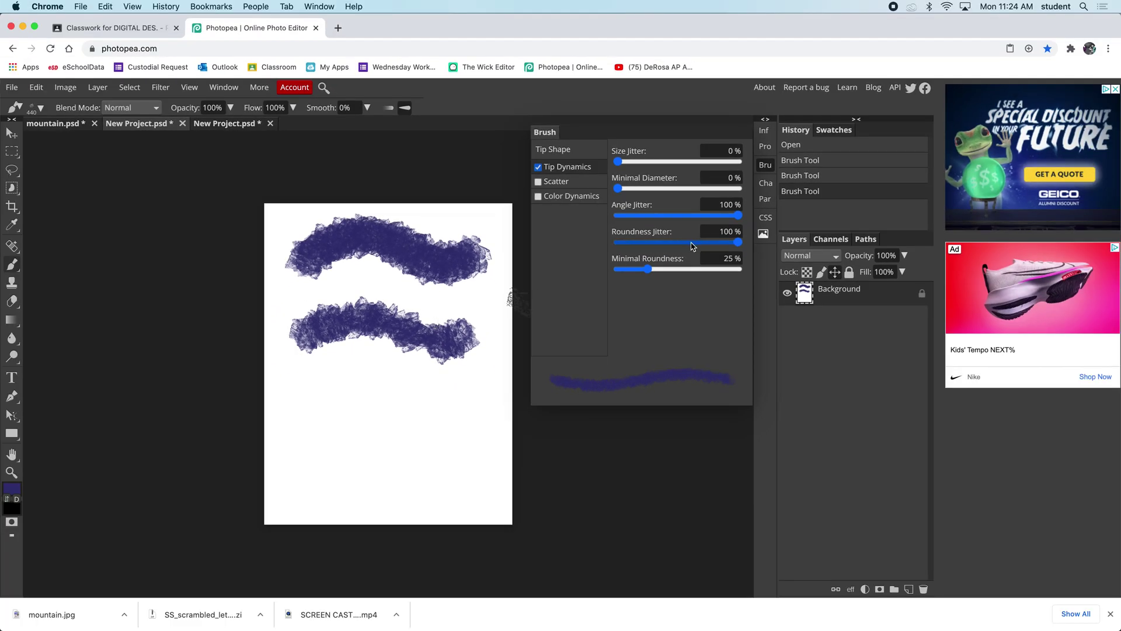
pyautogui.moveTo(691, 246); pyautogui.dragTo(632, 245)
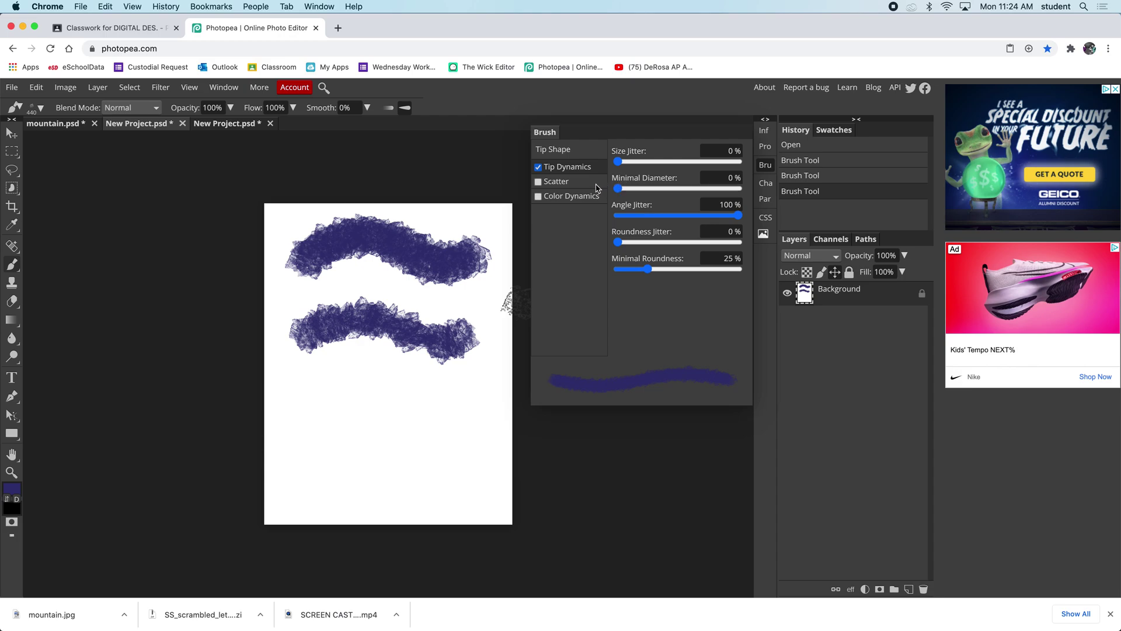
pyautogui.click(556, 183)
# - Enable scatter with 850% position jitter and paint scattered strokes across the page
pyautogui.moveTo(619, 162); pyautogui.dragTo(676, 165)
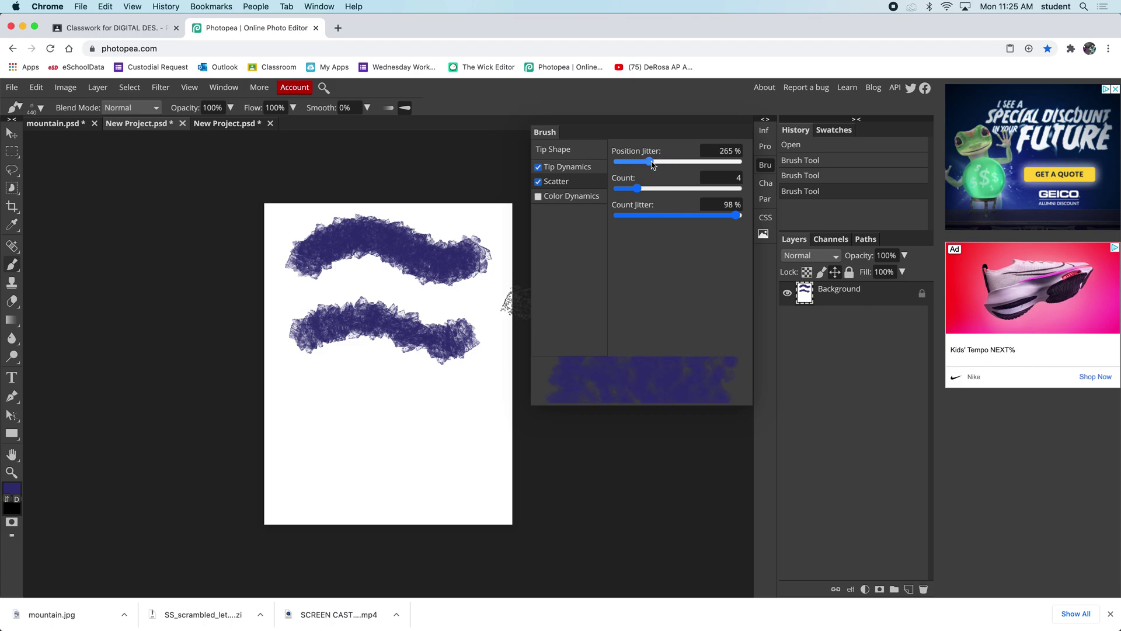
pyautogui.moveTo(675, 166); pyautogui.dragTo(721, 169)
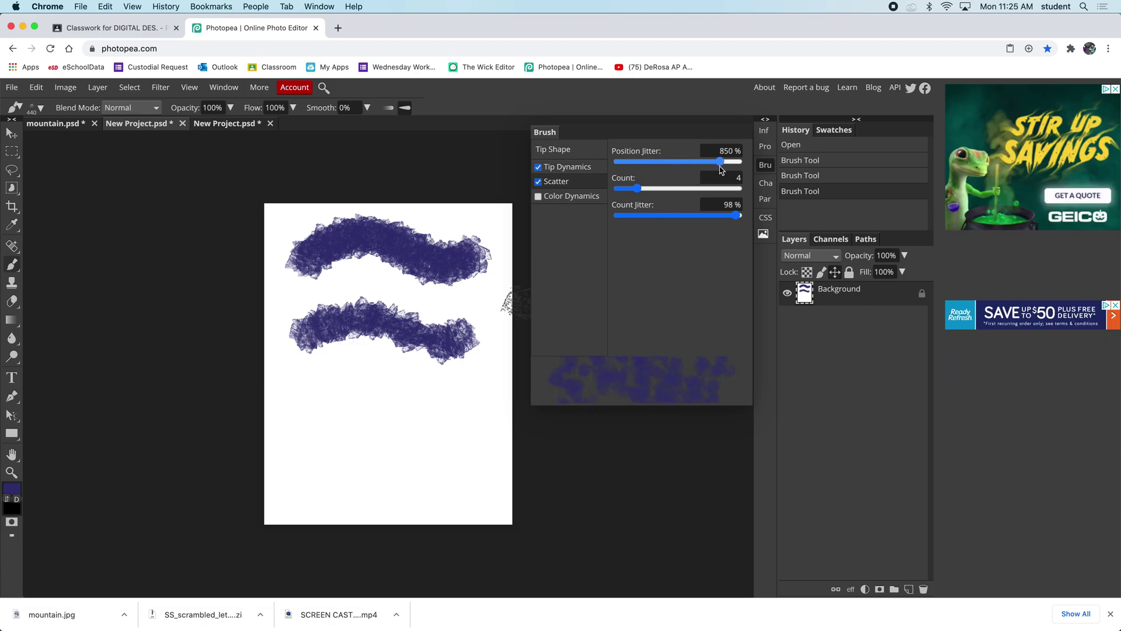
pyautogui.moveTo(275, 230); pyautogui.dragTo(289, 245)
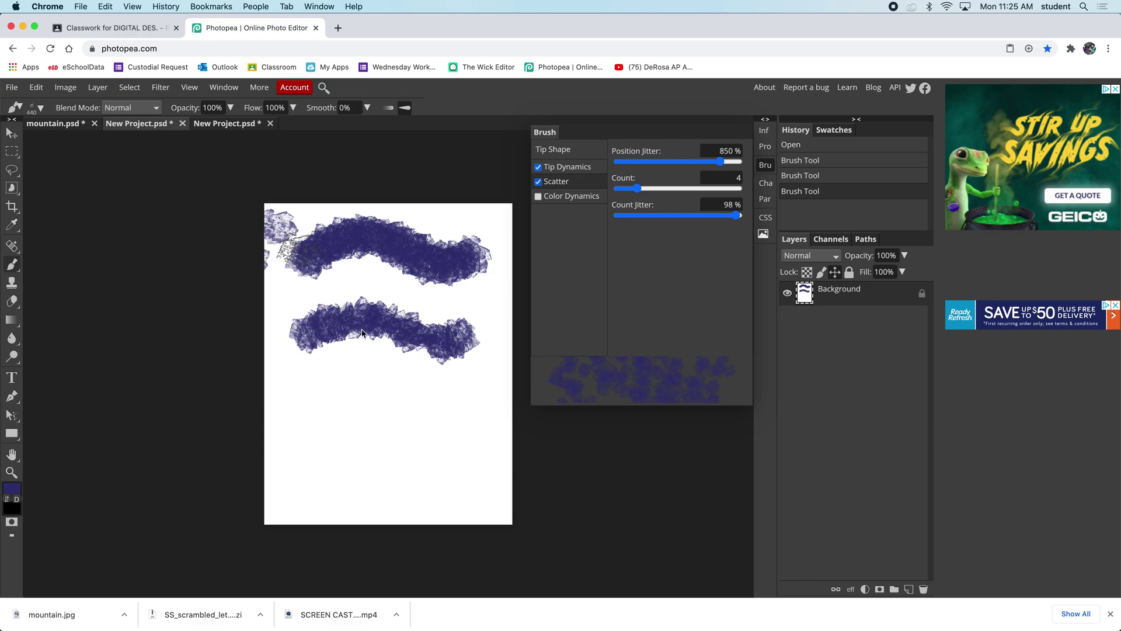
pyautogui.moveTo(362, 334); pyautogui.dragTo(383, 359)
pyautogui.moveTo(334, 295); pyautogui.dragTo(456, 452)
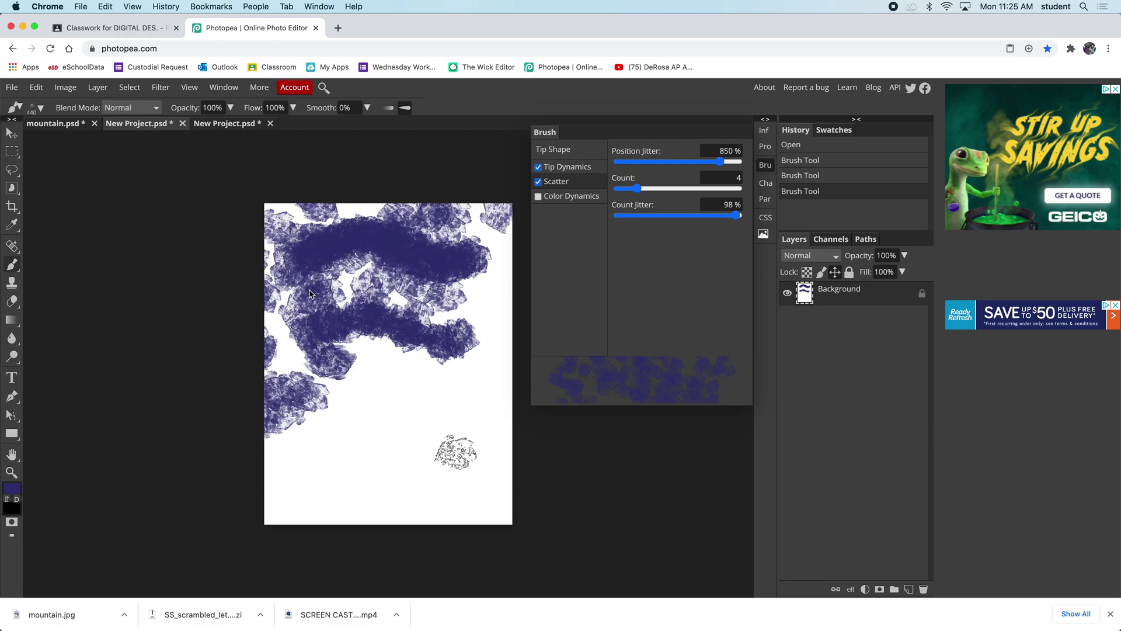
pyautogui.moveTo(379, 361); pyautogui.dragTo(468, 461)
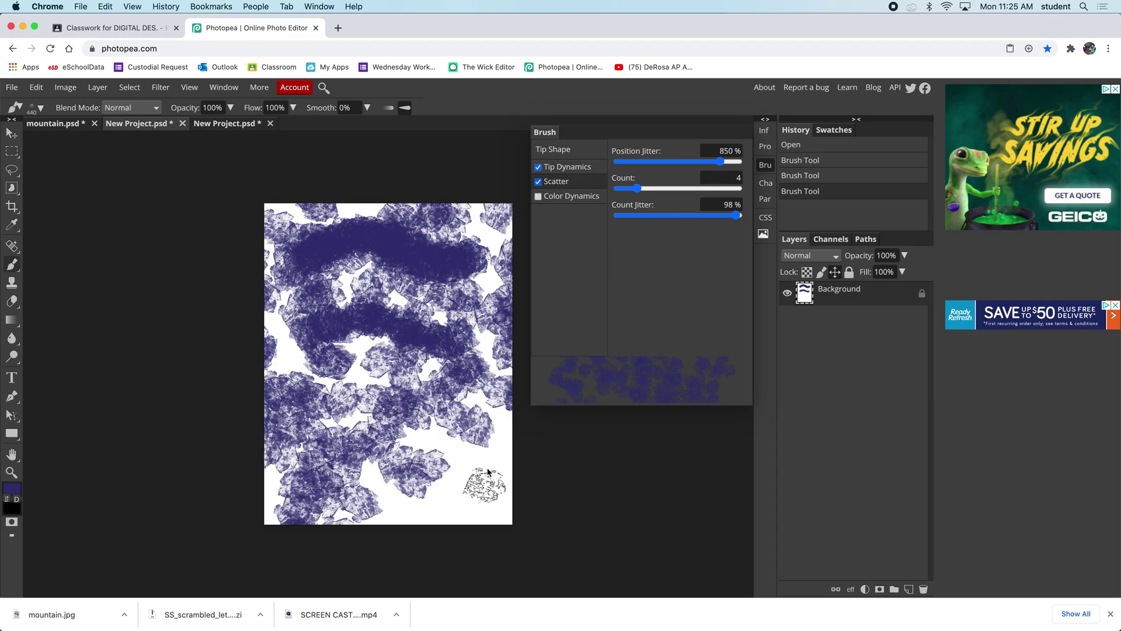
pyautogui.click(488, 473)
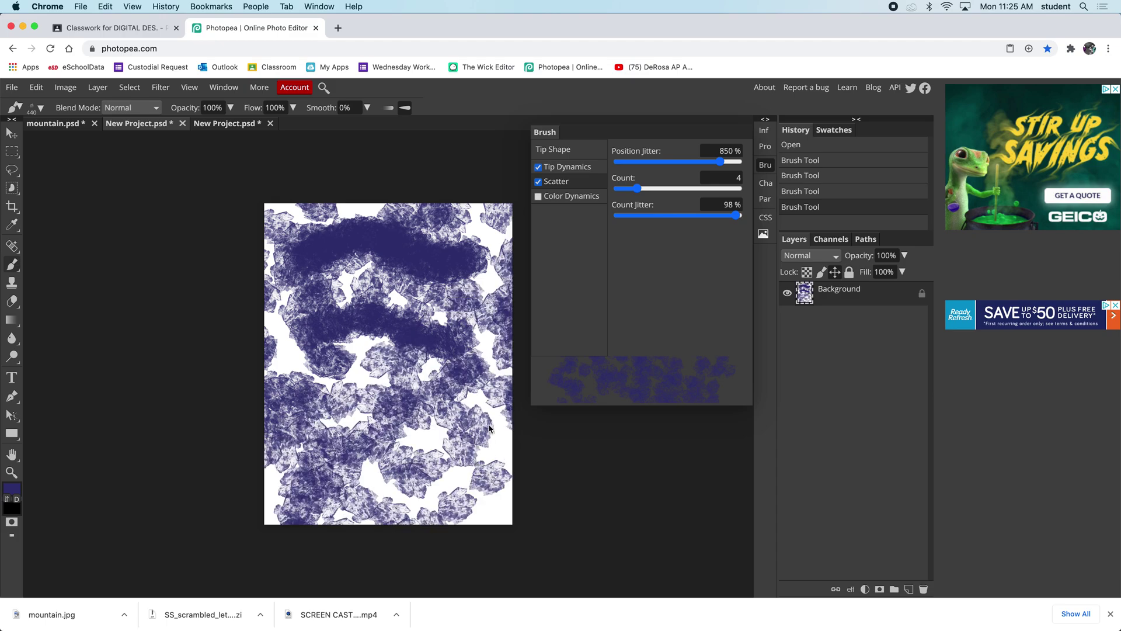
# - Undo the scattered stroke, reset position jitter to 0%, and enable color dynamics
pyautogui.hotkey('ctrl', 'z')
pyautogui.moveTo(705, 167); pyautogui.dragTo(617, 162)
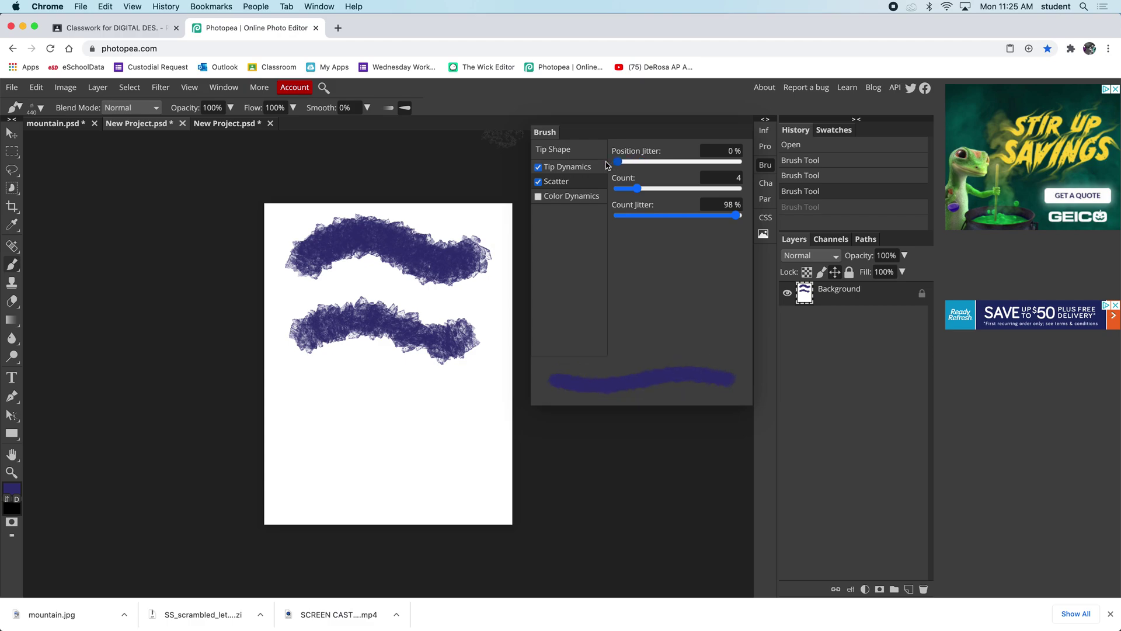
pyautogui.click(556, 200)
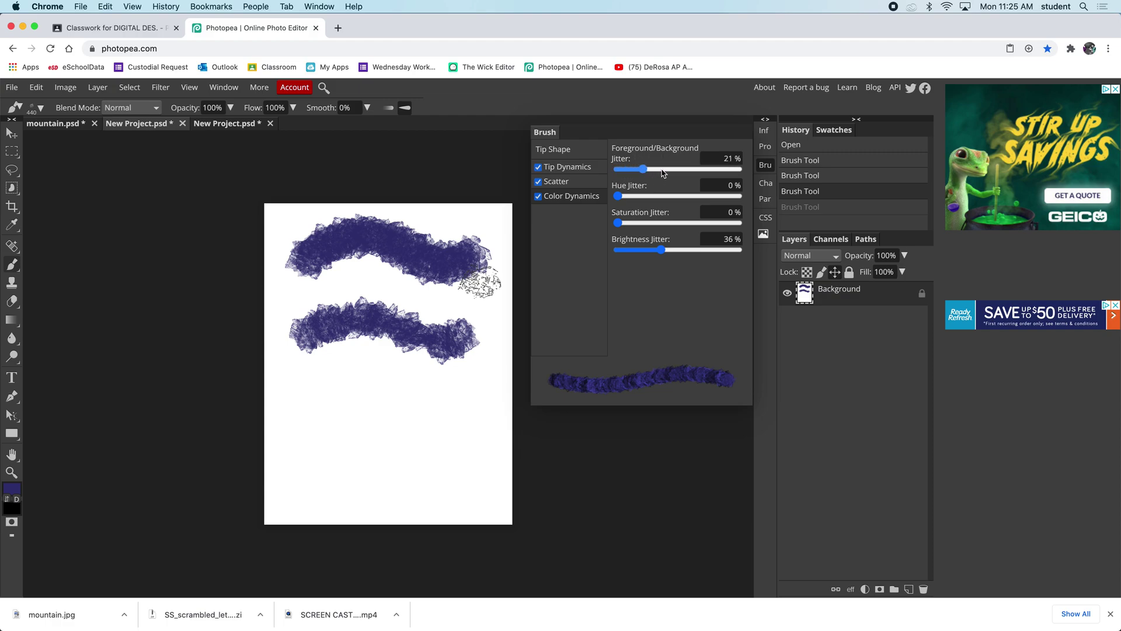
# - Set foreground/background jitter to 100% and make the foreground colour cyan
pyautogui.moveTo(642, 169); pyautogui.dragTo(747, 174)
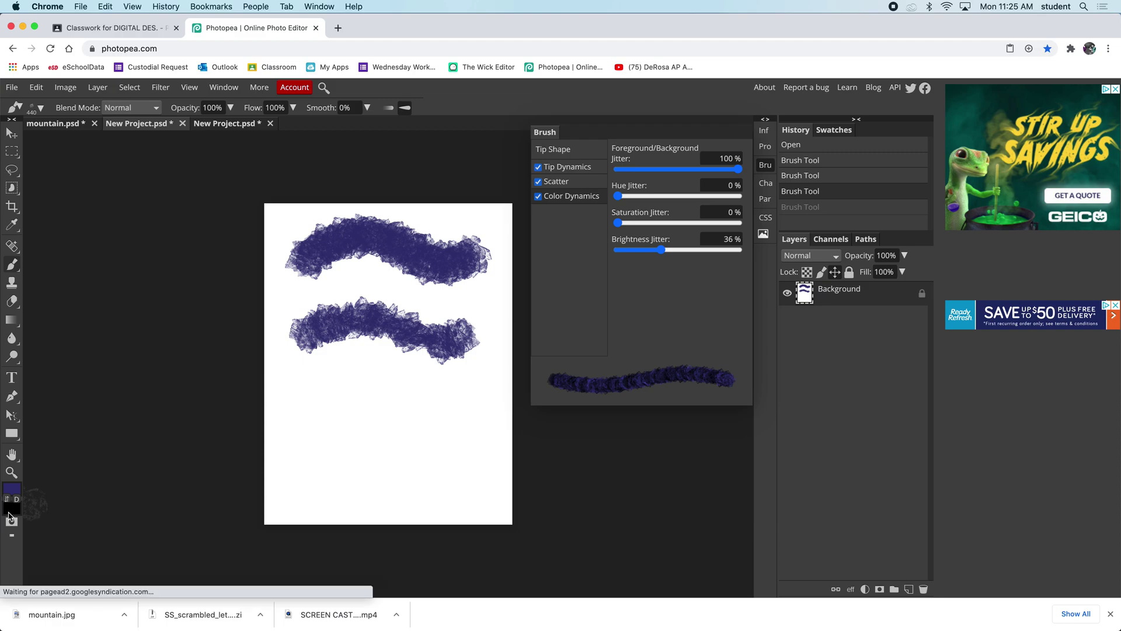
pyautogui.click(11, 488)
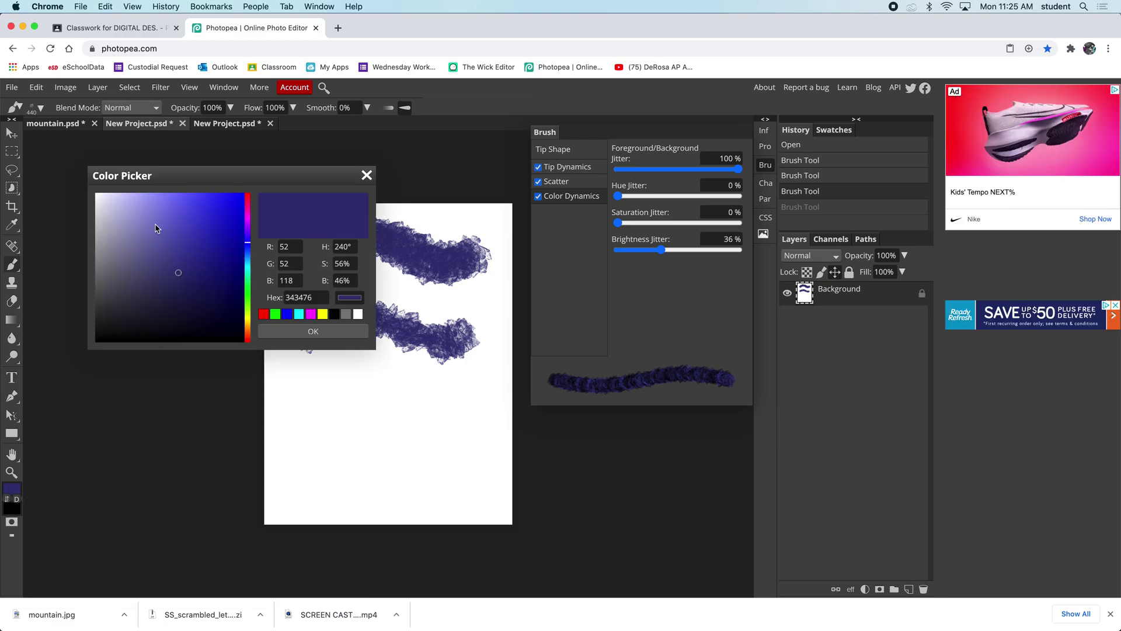
pyautogui.moveTo(156, 228); pyautogui.dragTo(163, 186)
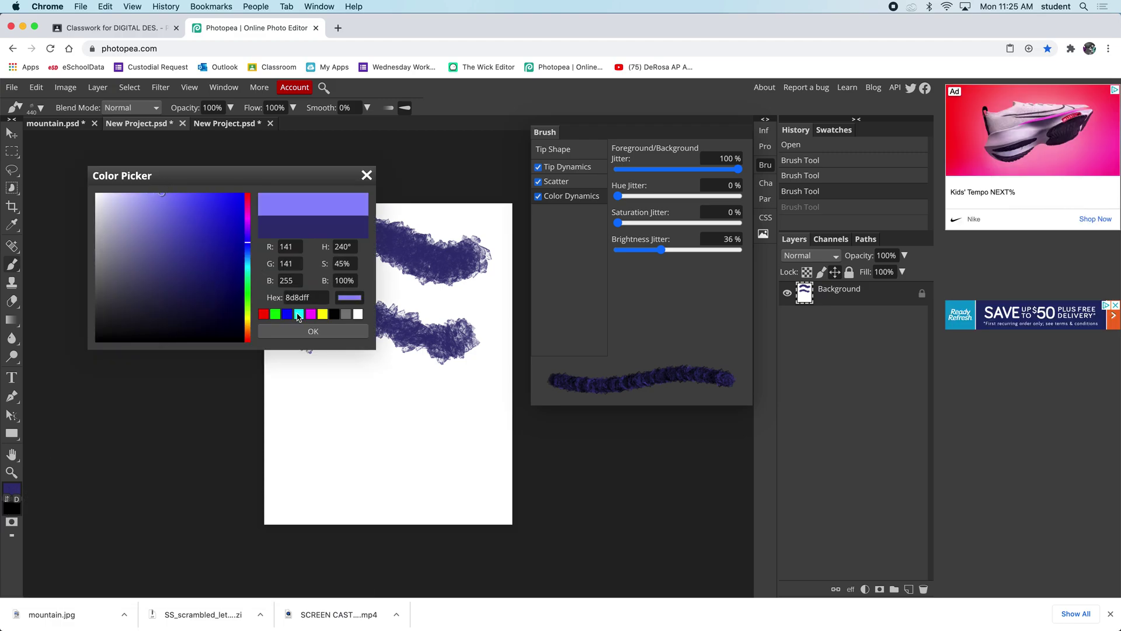
pyautogui.click(298, 313)
pyautogui.click(312, 331)
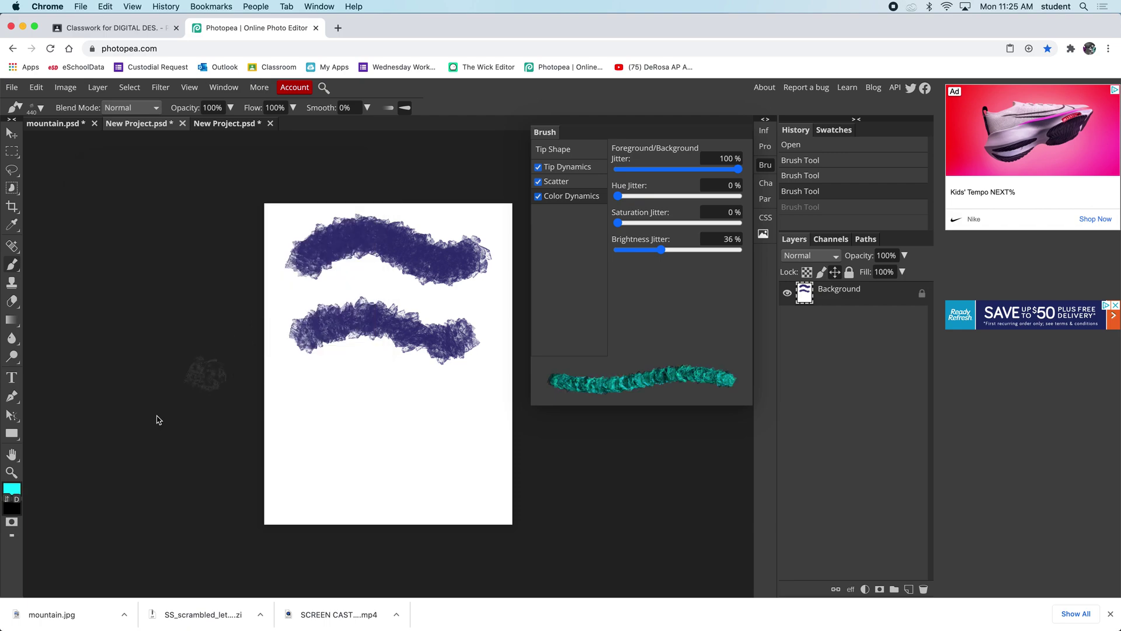
# - Set the background colour to red and paint a cyan-red stroke below the blue bands
pyautogui.click(12, 509)
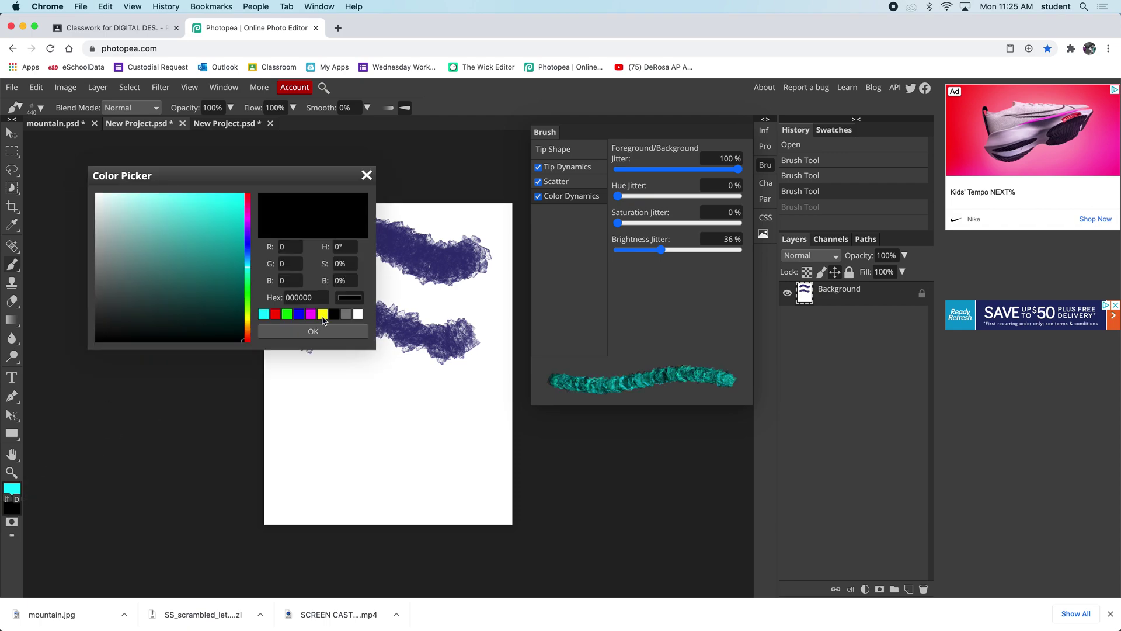
pyautogui.click(277, 316)
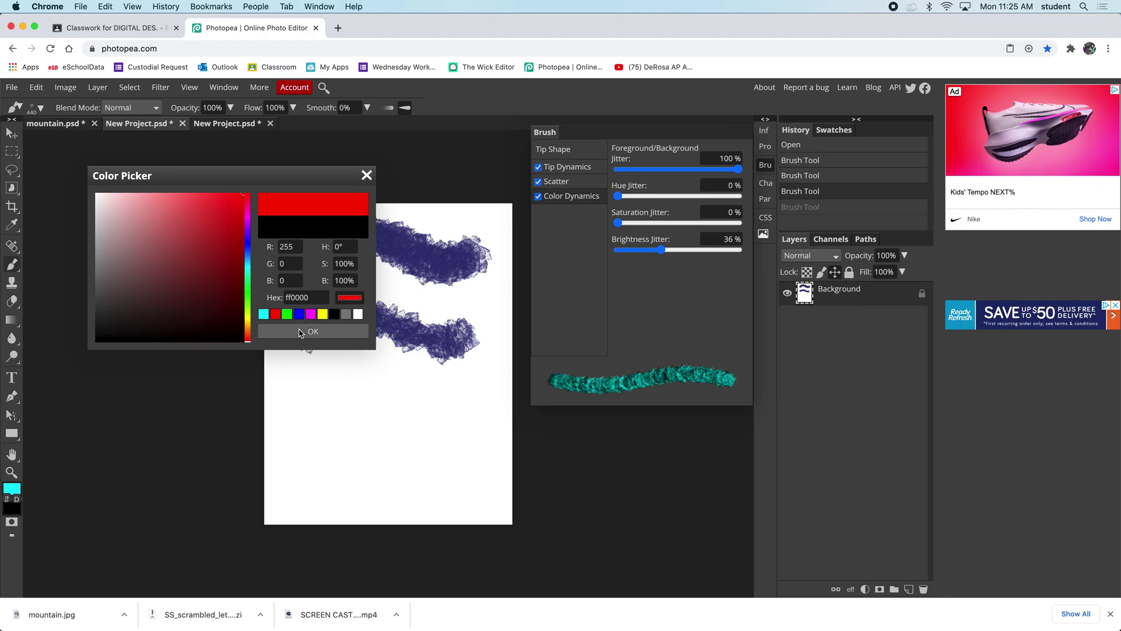
pyautogui.click(313, 331)
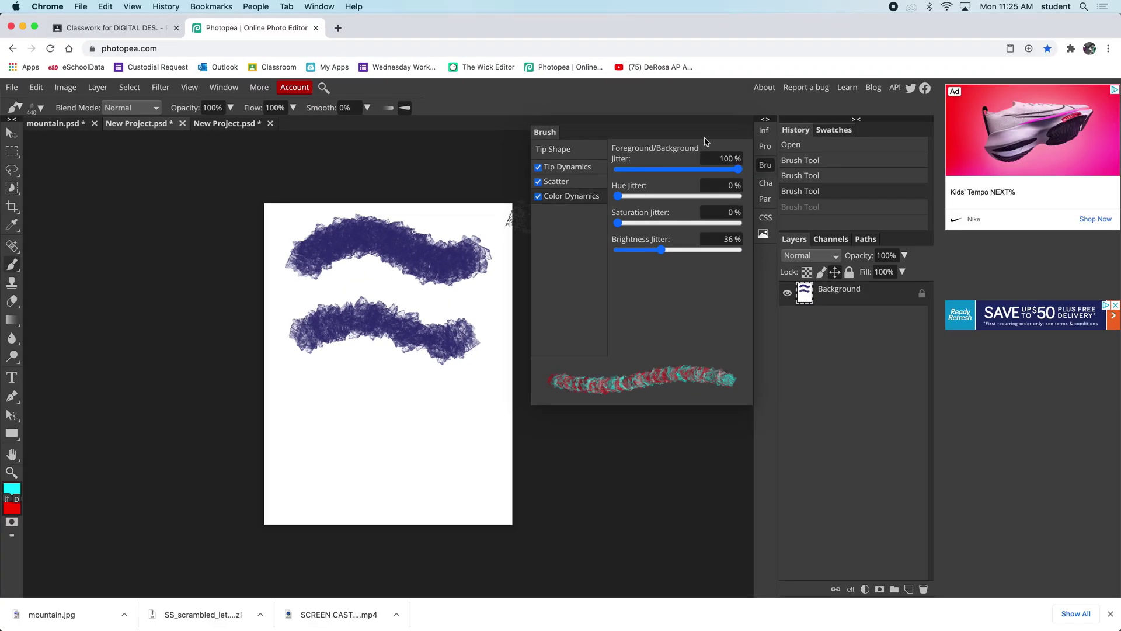
pyautogui.moveTo(740, 170); pyautogui.dragTo(745, 169)
pyautogui.moveTo(322, 396)
pyautogui.mouseDown()
pyautogui.moveTo(432, 407)
pyautogui.moveTo(376, 404)
pyautogui.mouseUp()
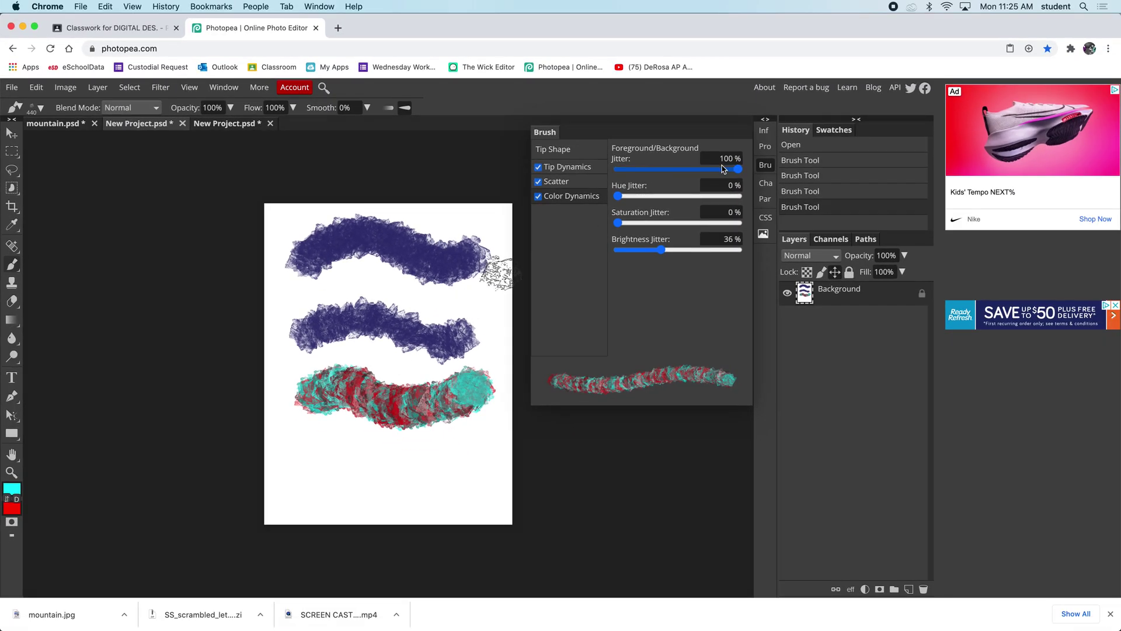
# - Set foreground/background jitter to 0% and hue jitter to 20%, then paint along the page bottom
pyautogui.moveTo(689, 169)
pyautogui.mouseDown()
pyautogui.moveTo(617, 169)
pyautogui.moveTo(648, 197)
pyautogui.mouseUp()
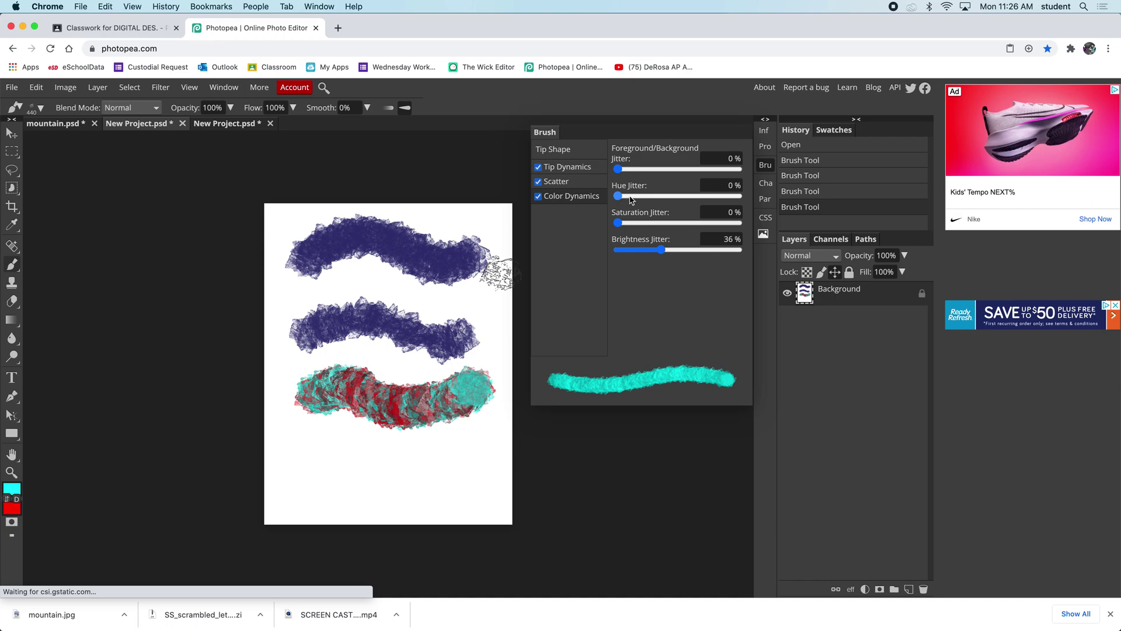
pyautogui.moveTo(649, 196); pyautogui.dragTo(638, 197)
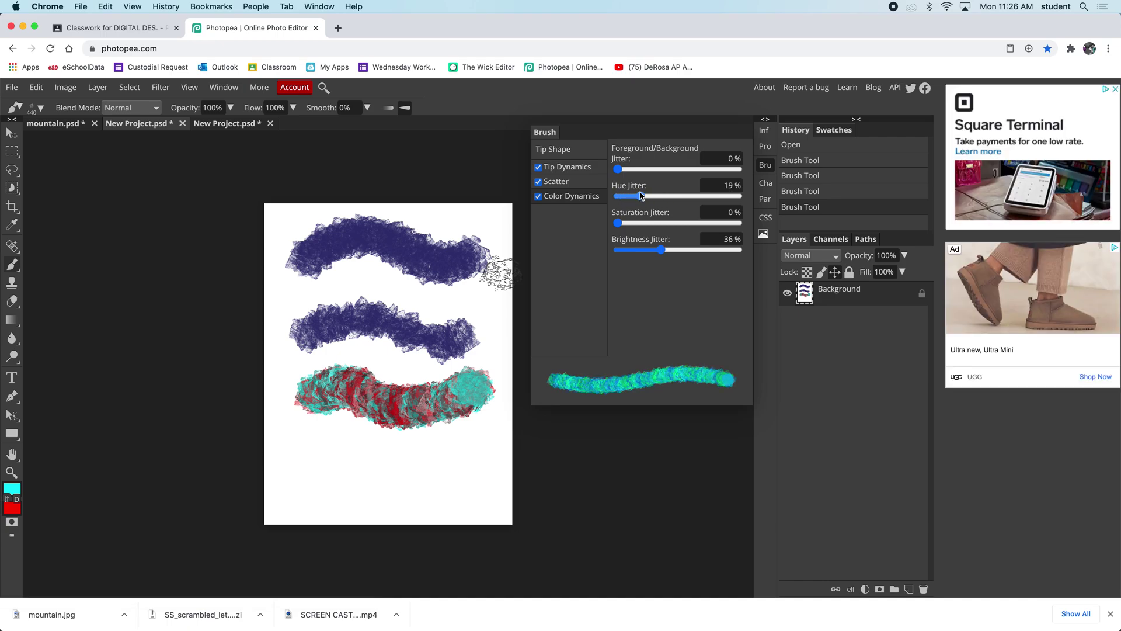
pyautogui.moveTo(640, 195); pyautogui.dragTo(641, 197)
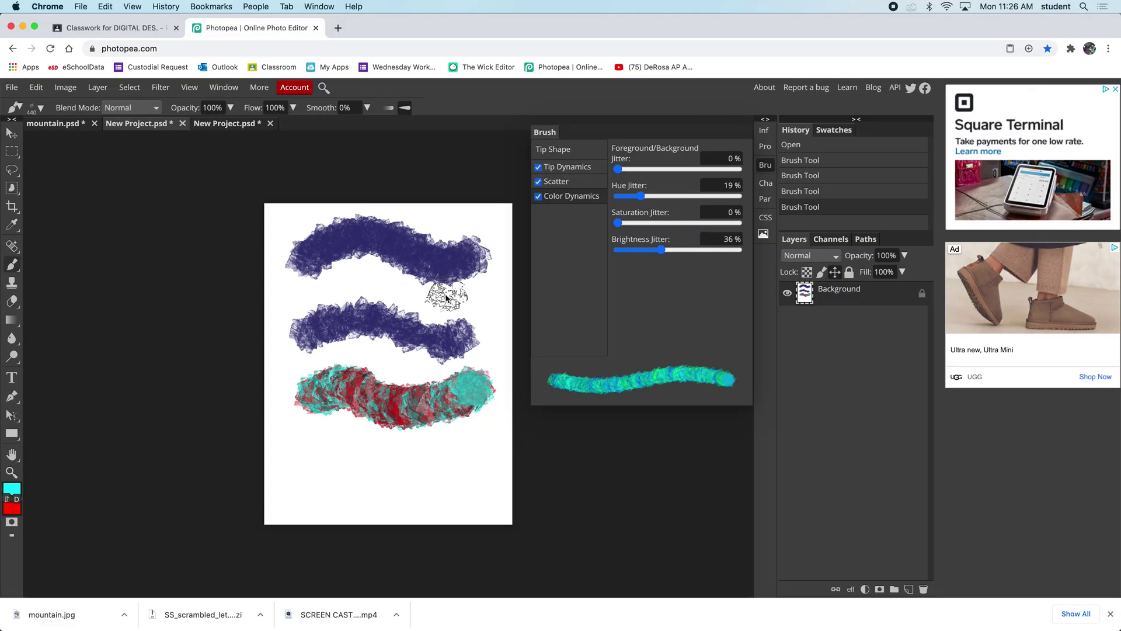
pyautogui.moveTo(644, 200); pyautogui.dragTo(644, 198)
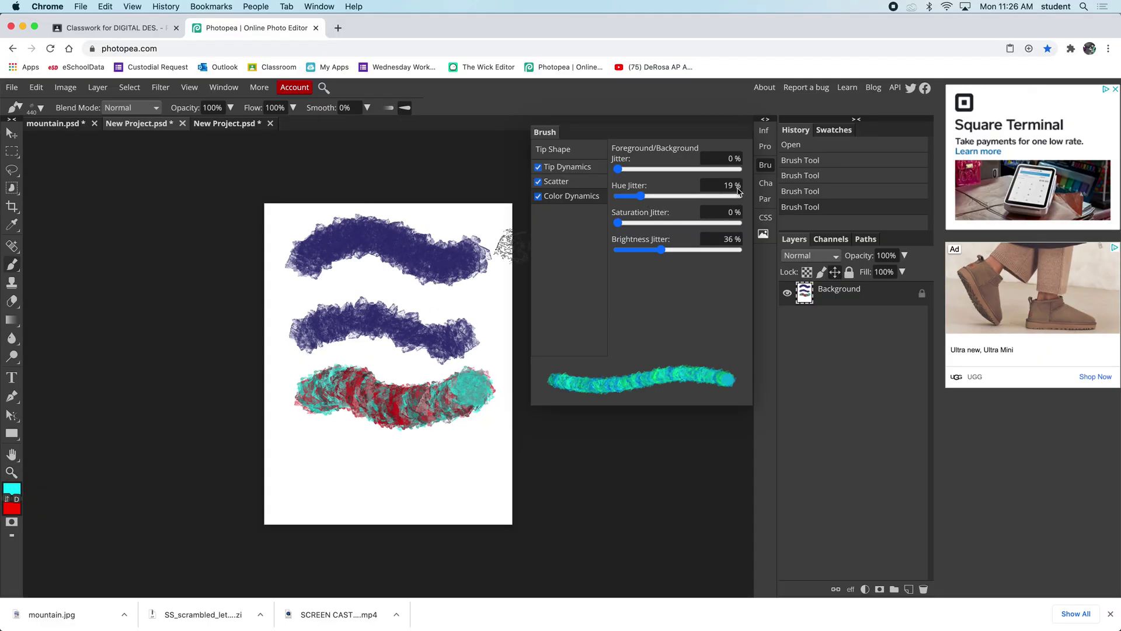
pyautogui.click(737, 186)
pyautogui.write('20')
pyautogui.press('Return')
pyautogui.moveTo(292, 474); pyautogui.dragTo(377, 473)
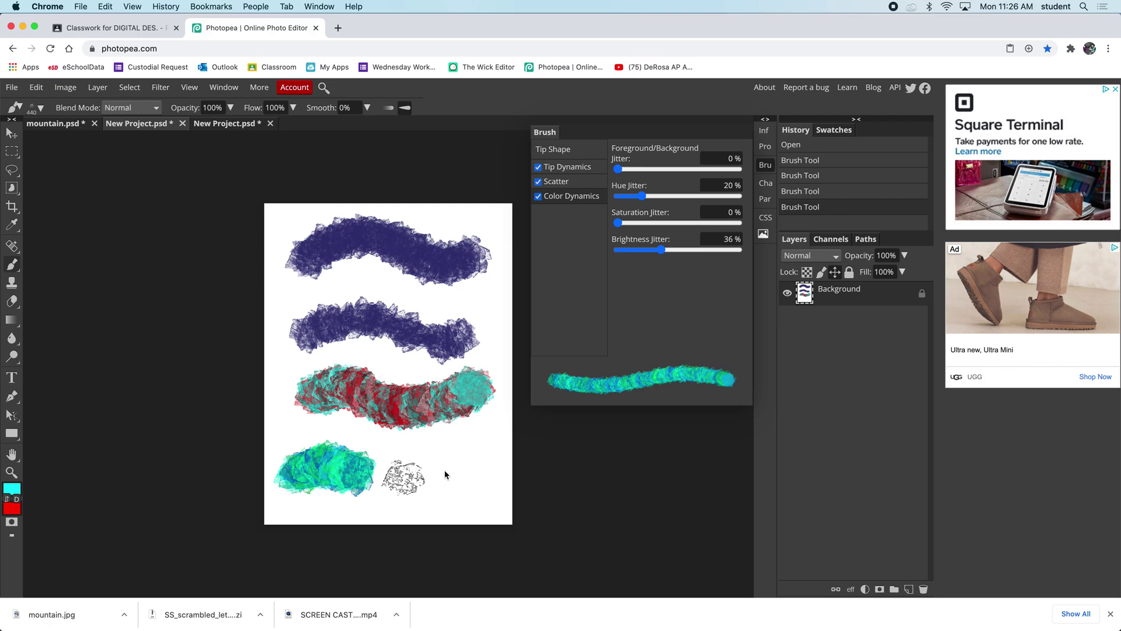
pyautogui.moveTo(445, 474); pyautogui.dragTo(410, 470)
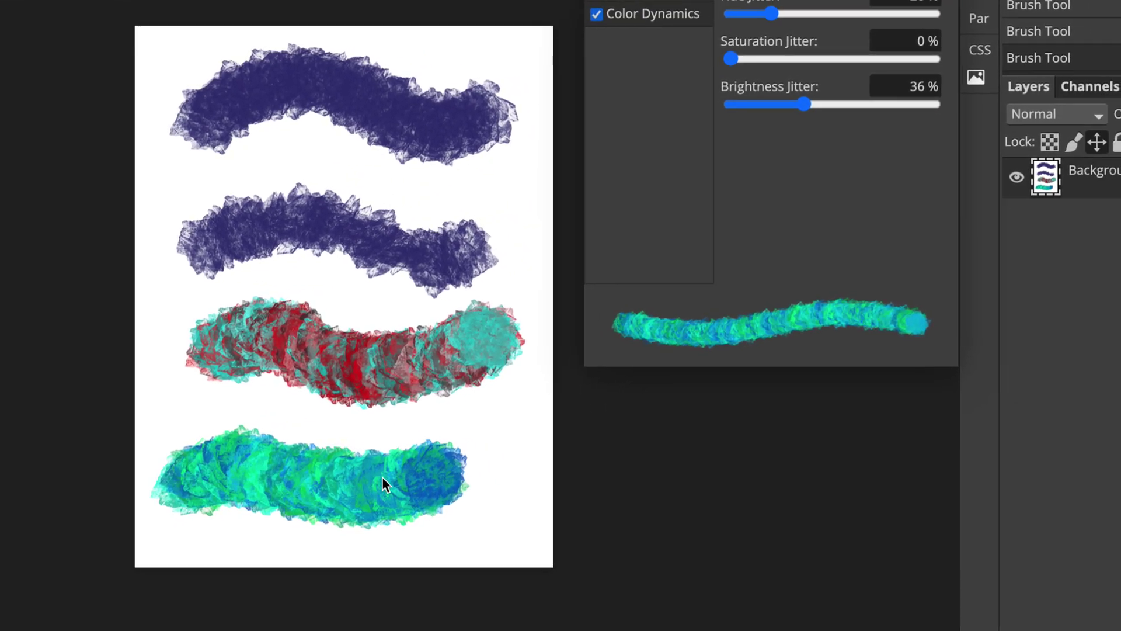